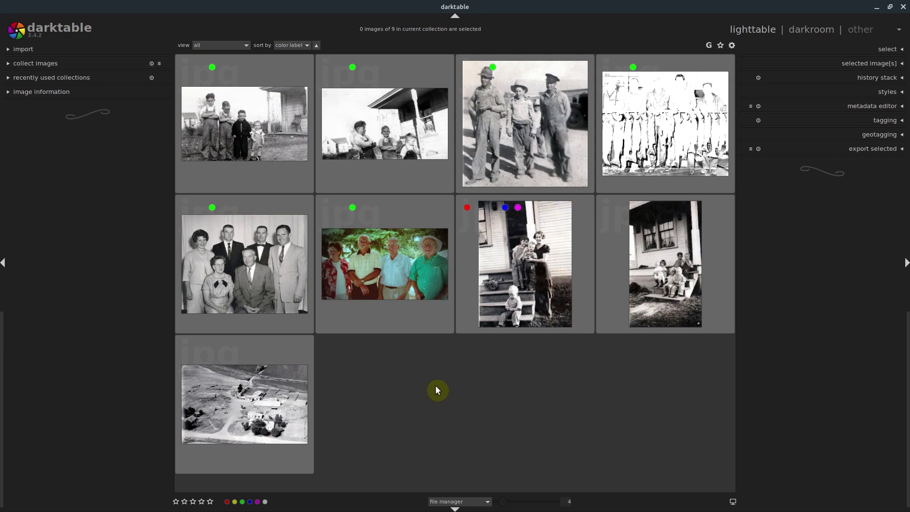
- Select all nine photos in the lighttable and duplicate each one
{"action": "mouse_move", "coordinate": [377, 318]}
{"action": "left_click", "coordinate": [888, 51]}
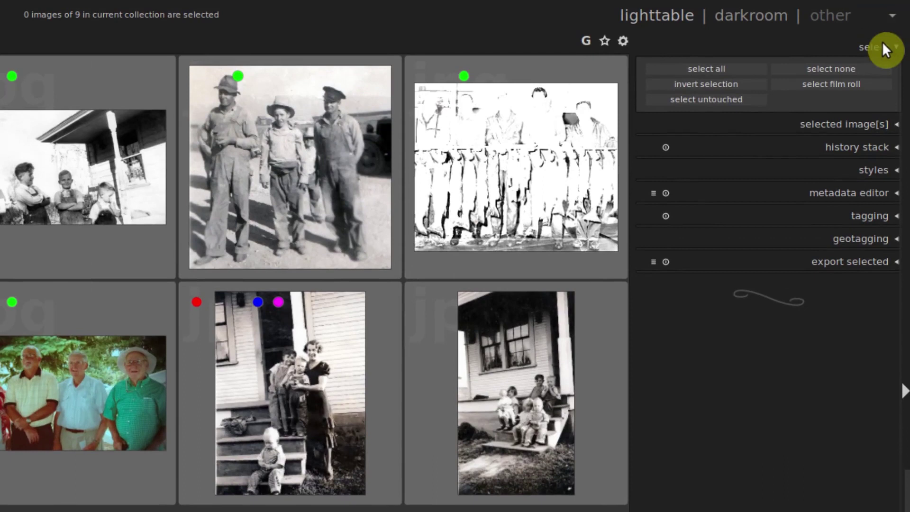
{"action": "left_click", "coordinate": [706, 67]}
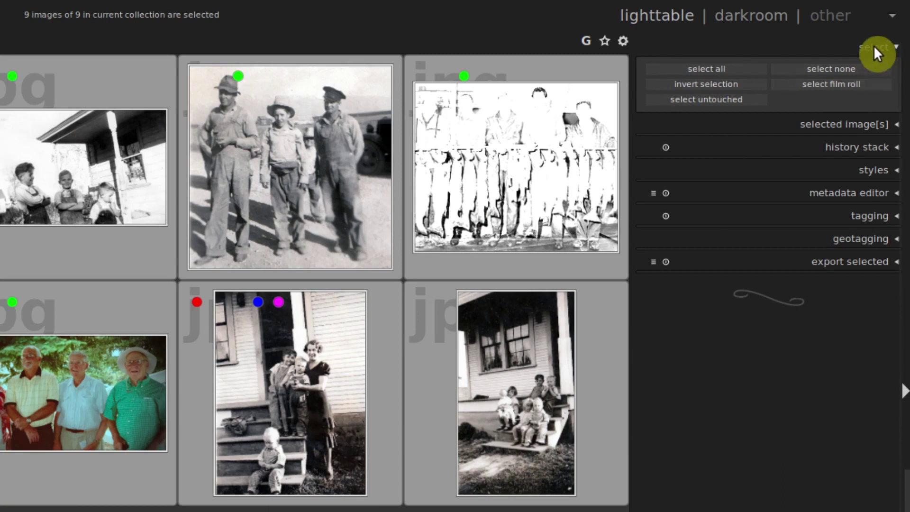
{"action": "left_click", "coordinate": [836, 124]}
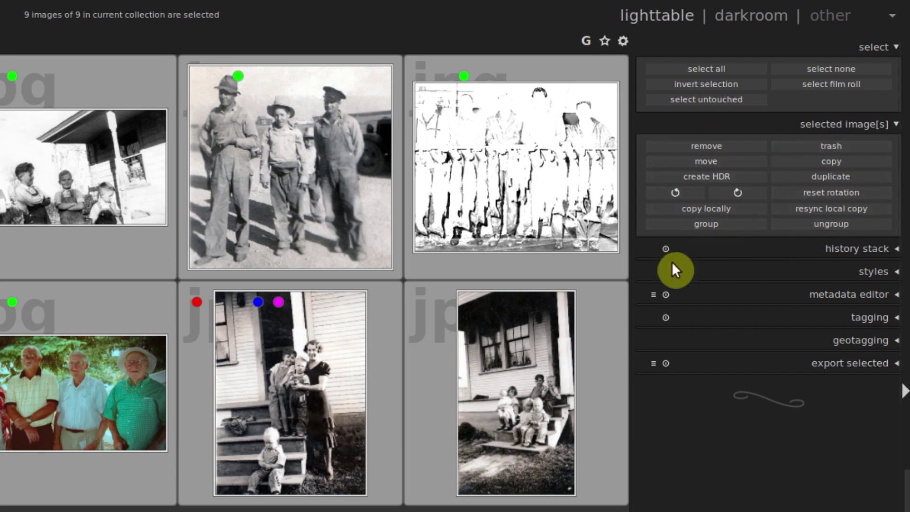
{"action": "left_click", "coordinate": [823, 177]}
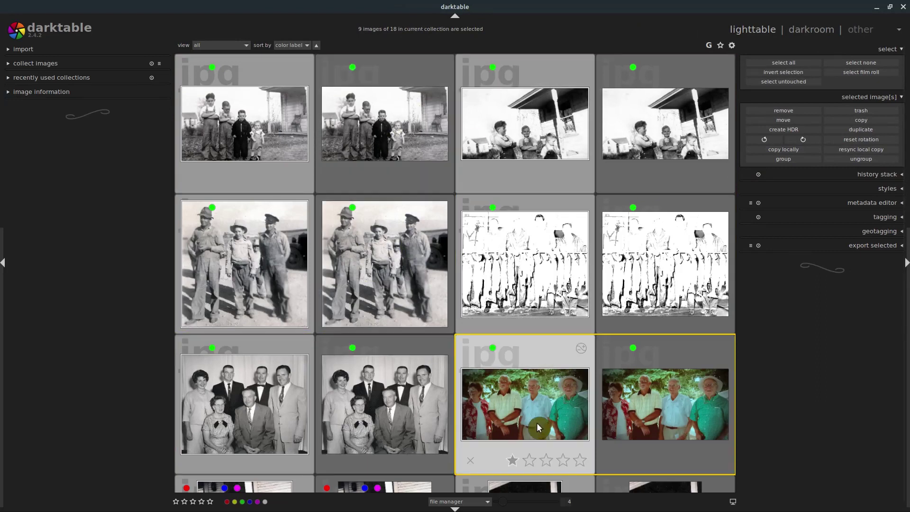
- Select all 18 images, confirm removing them, and collapse the selection and selected-image panels
{"action": "left_click", "coordinate": [773, 63]}
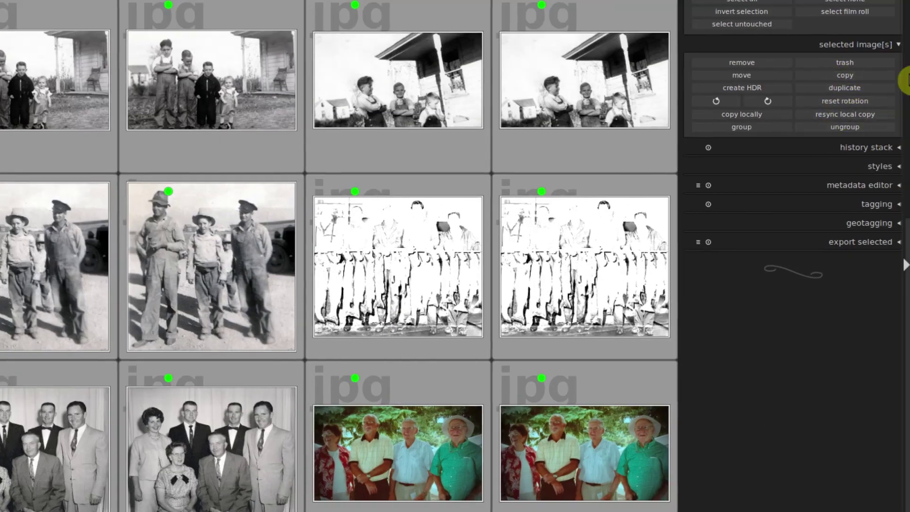
{"action": "left_click", "coordinate": [740, 63]}
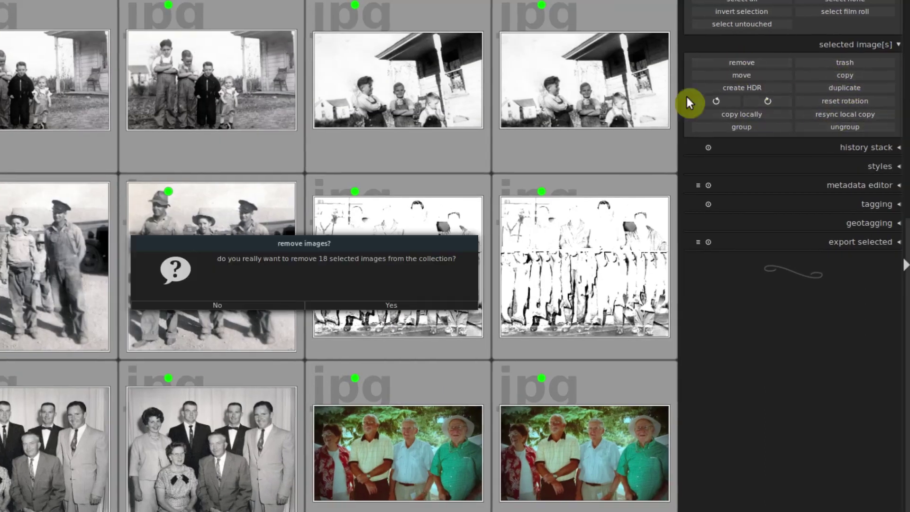
{"action": "left_click", "coordinate": [371, 306]}
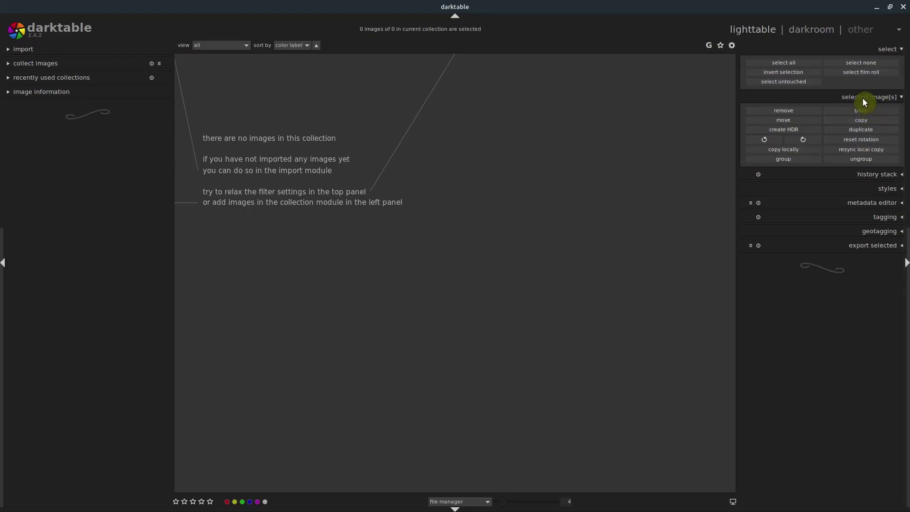
{"action": "left_click", "coordinate": [863, 98]}
{"action": "left_click", "coordinate": [884, 50]}
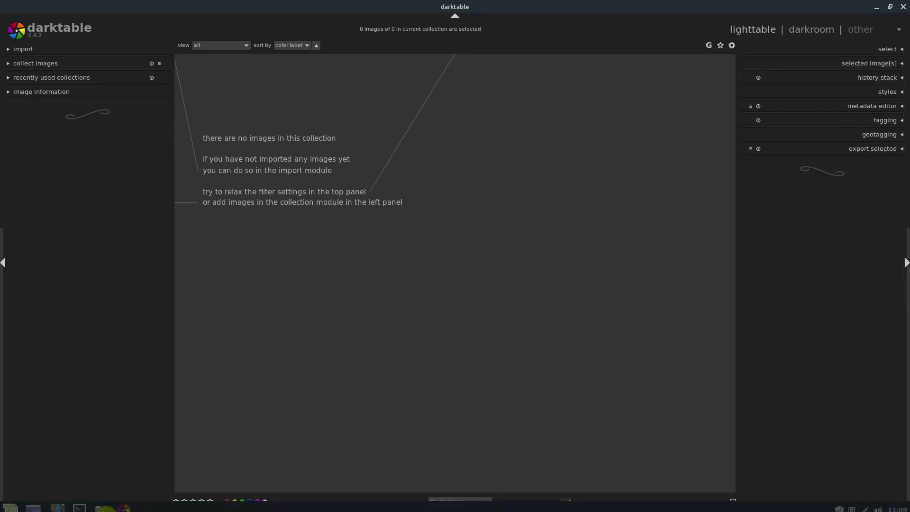
- In Nemo, browse to the Pictures > Aug PhotoShoot RAWS folder
{"action": "left_click", "coordinate": [98, 505]}
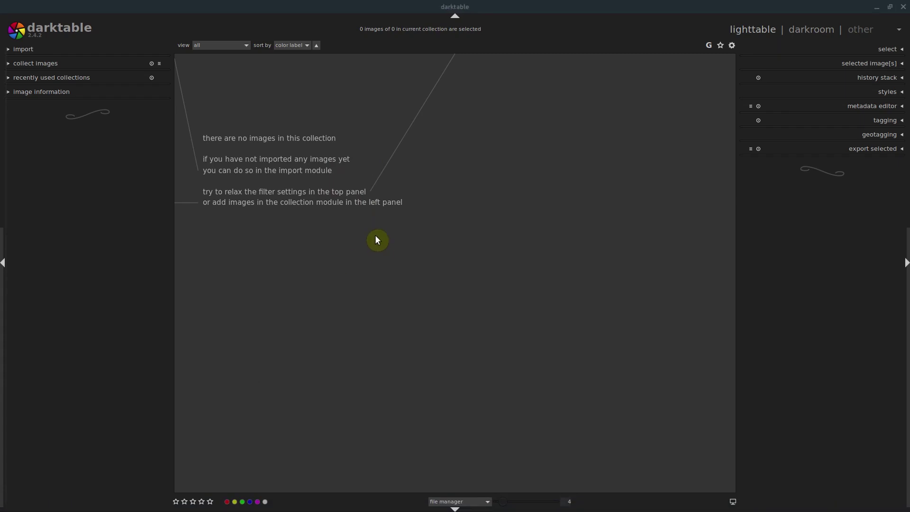
{"action": "left_click", "coordinate": [300, 280]}
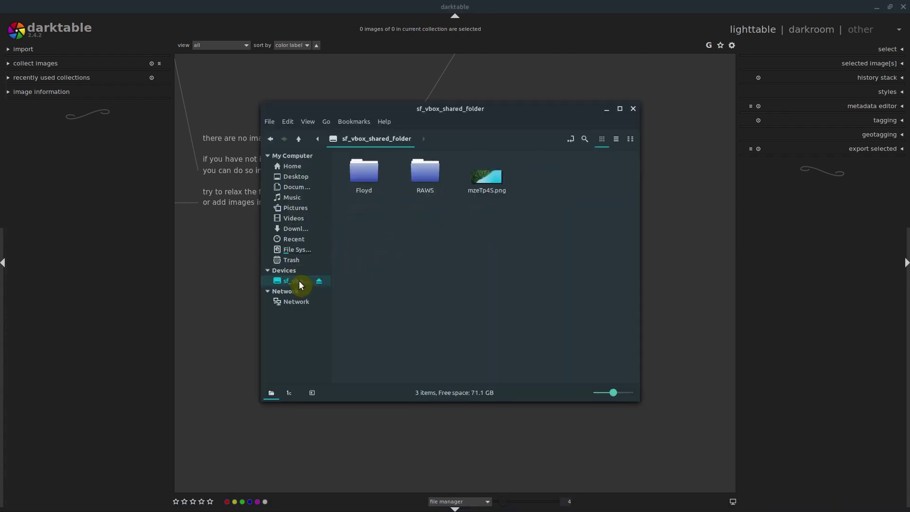
{"action": "left_click", "coordinate": [291, 260]}
{"action": "left_click", "coordinate": [291, 209]}
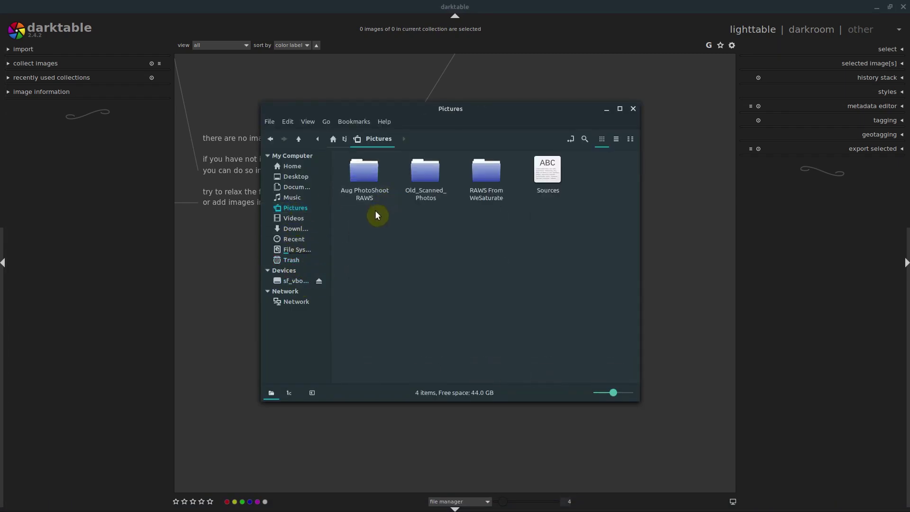
{"action": "left_click", "coordinate": [369, 195]}
{"action": "double_click", "coordinate": [360, 198]}
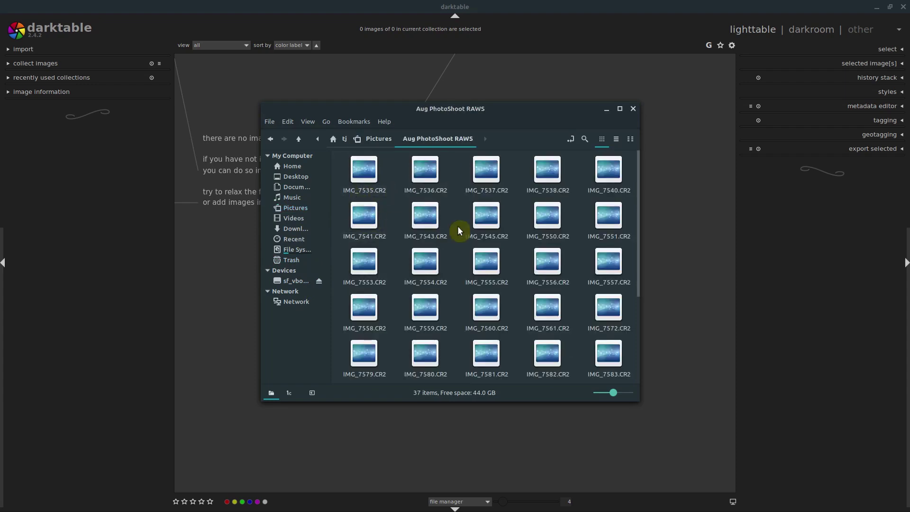
- Open IMG_7536.CR2 in darktable, then bring up Open With for IMG_7537.CR2
{"action": "double_click", "coordinate": [432, 198]}
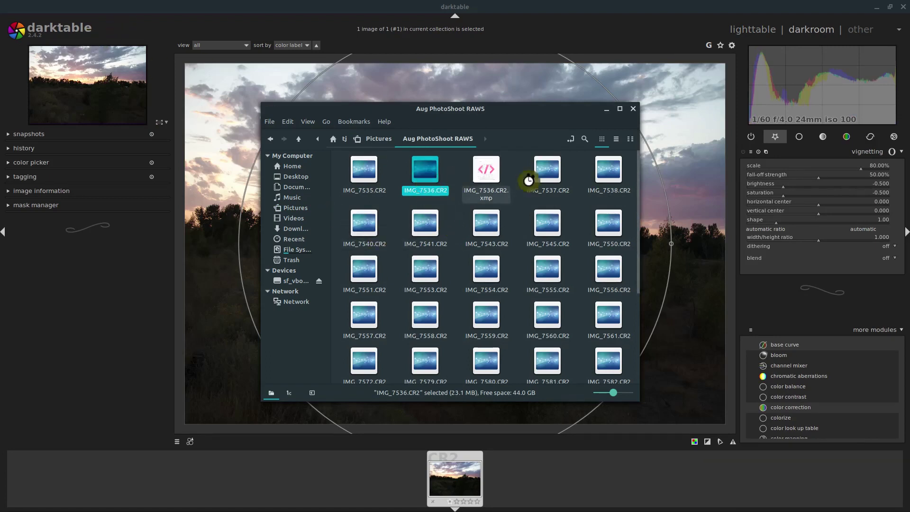
{"action": "right_click", "coordinate": [551, 182]}
{"action": "mouse_move", "coordinate": [578, 210]}
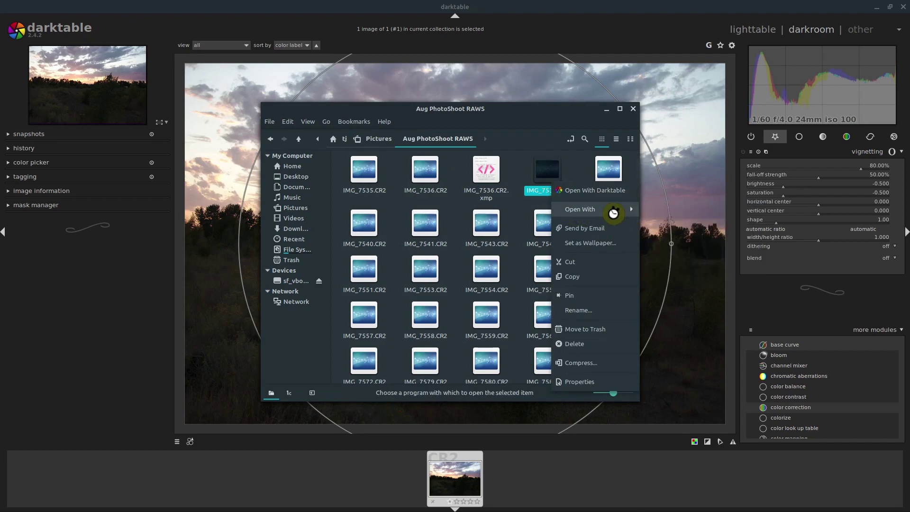
- Preview IMG_7537.CR2 in Image Viewer, nudge the window slightly, then close it
{"action": "left_click", "coordinate": [677, 241]}
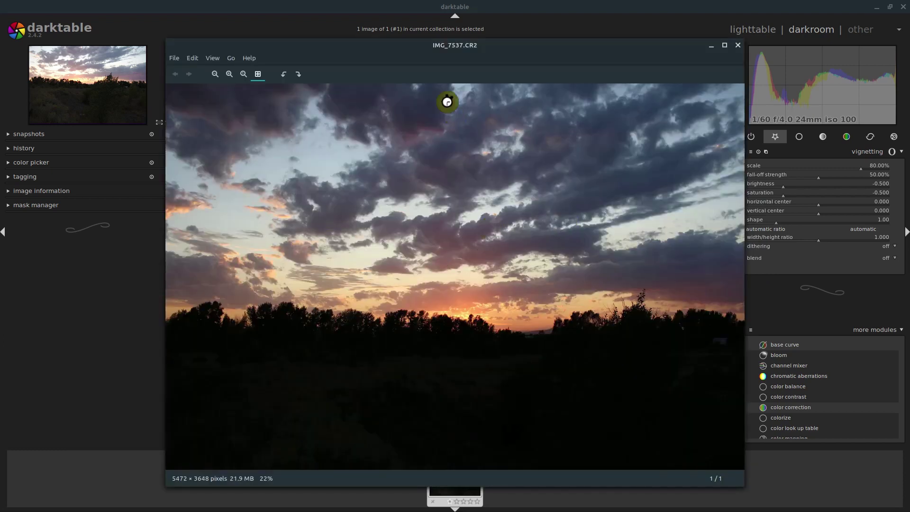
{"action": "mouse_move", "coordinate": [417, 45]}
{"action": "left_mouse_down"}
{"action": "mouse_move", "coordinate": [366, 41]}
{"action": "mouse_move", "coordinate": [429, 43]}
{"action": "left_mouse_up"}
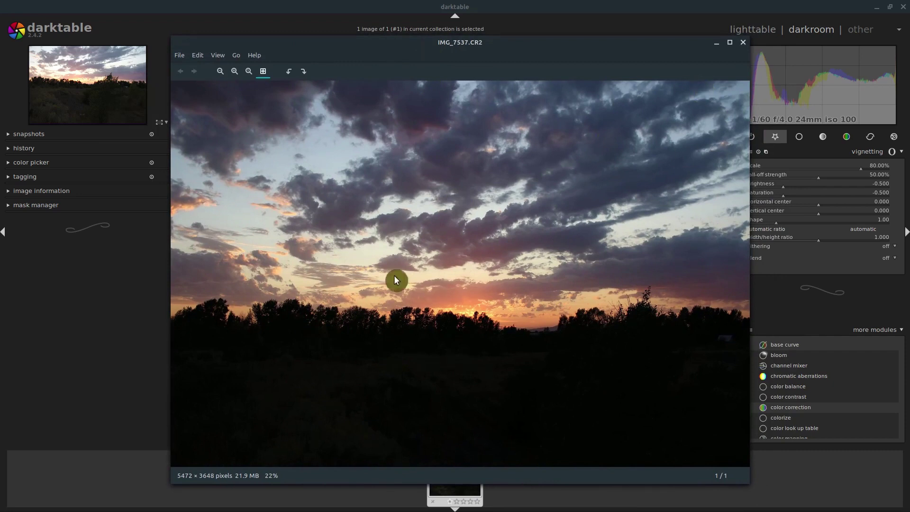
{"action": "left_click", "coordinate": [742, 43]}
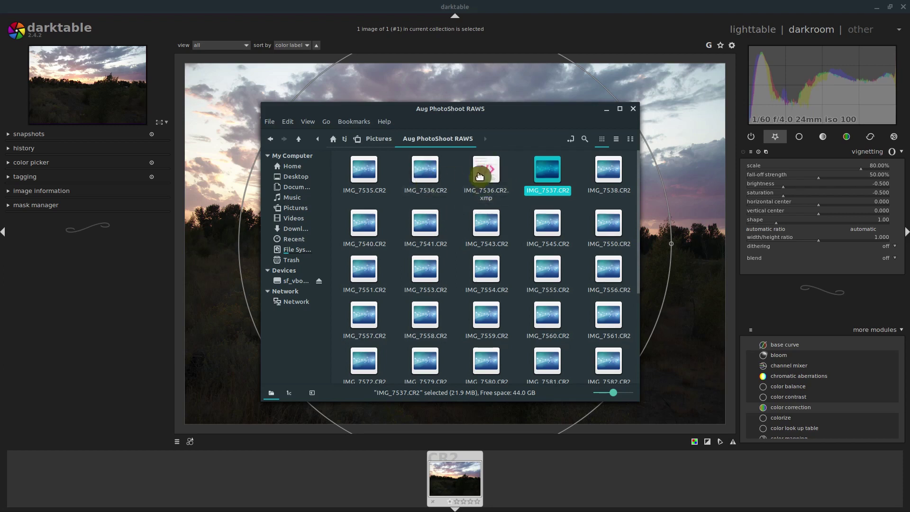
- Close Nemo, go to lighttable and back to darkroom, and show the favourites module group
{"action": "left_click", "coordinate": [634, 112]}
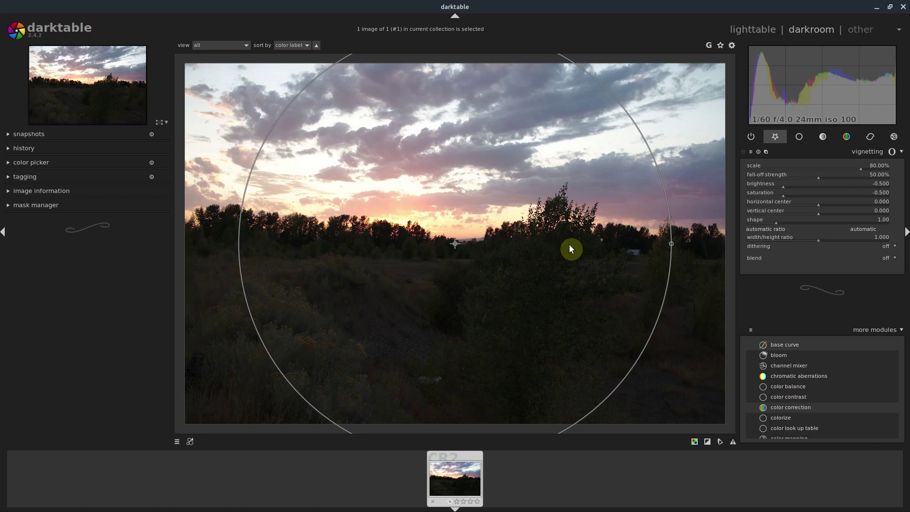
{"action": "left_click", "coordinate": [749, 29]}
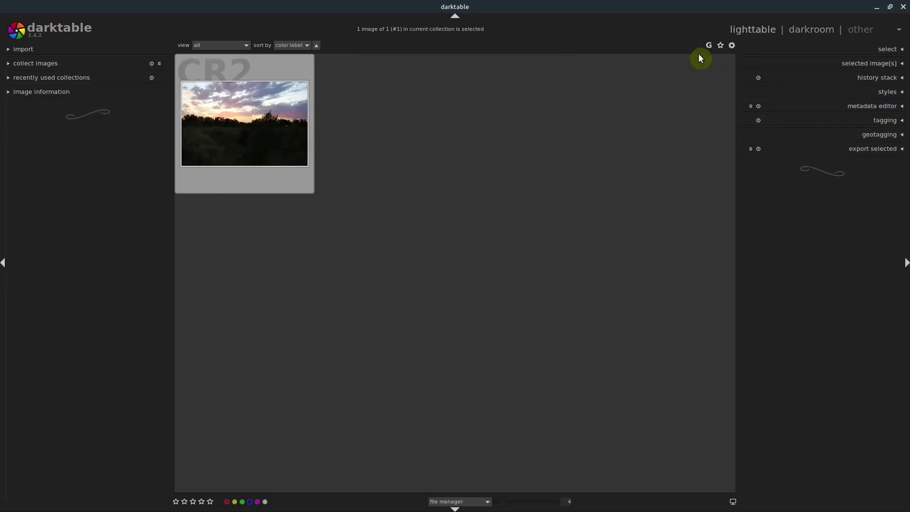
{"action": "left_click", "coordinate": [803, 30]}
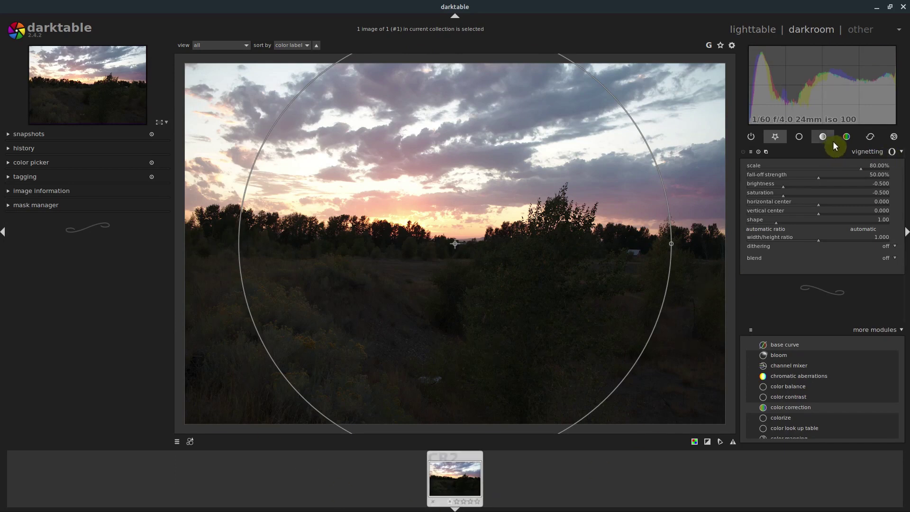
{"action": "left_click", "coordinate": [847, 139]}
{"action": "left_click", "coordinate": [773, 137]}
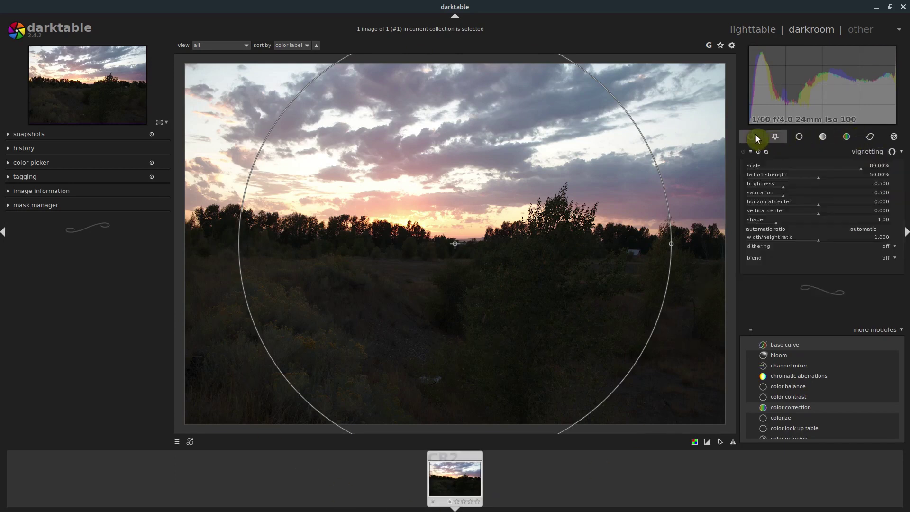
- Browse the favourites, basic, tone, colour, correction and effects groups, ending on active modules
{"action": "left_click", "coordinate": [755, 135]}
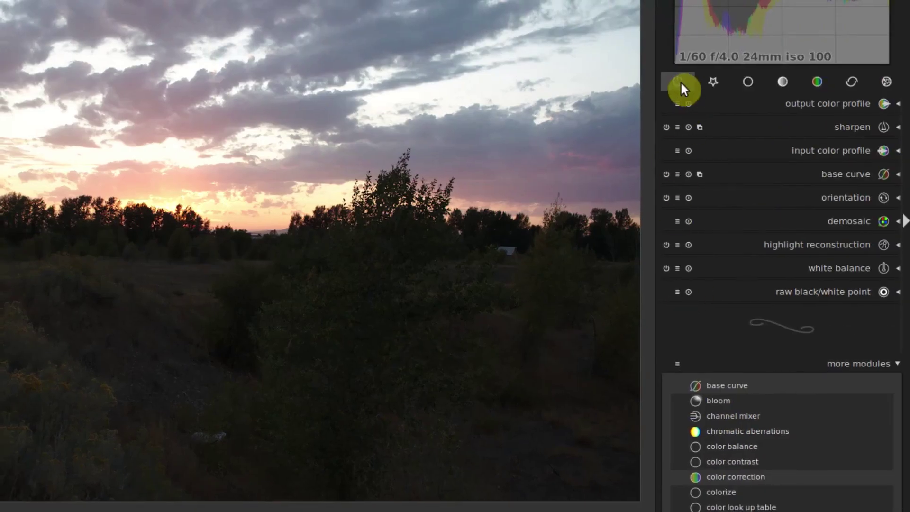
{"action": "left_click", "coordinate": [713, 82]}
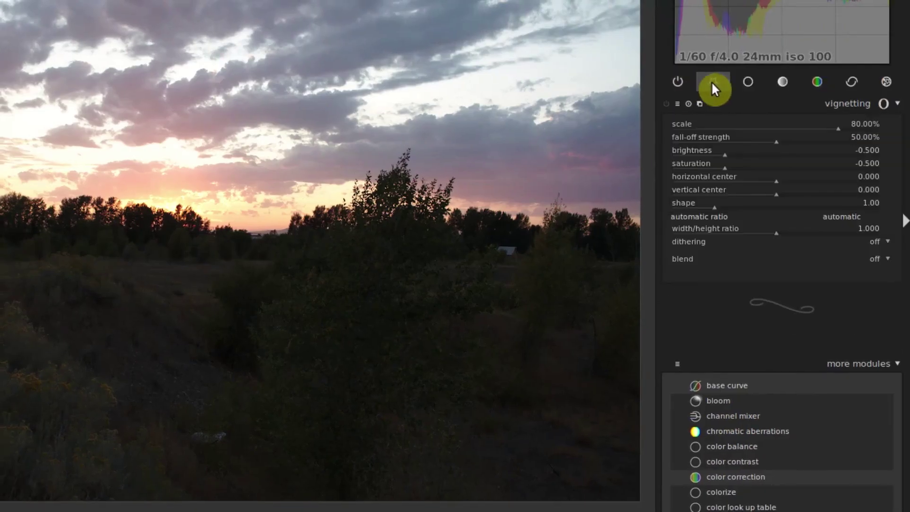
{"action": "left_click", "coordinate": [749, 81]}
{"action": "left_click", "coordinate": [783, 81]}
{"action": "left_click", "coordinate": [815, 81]}
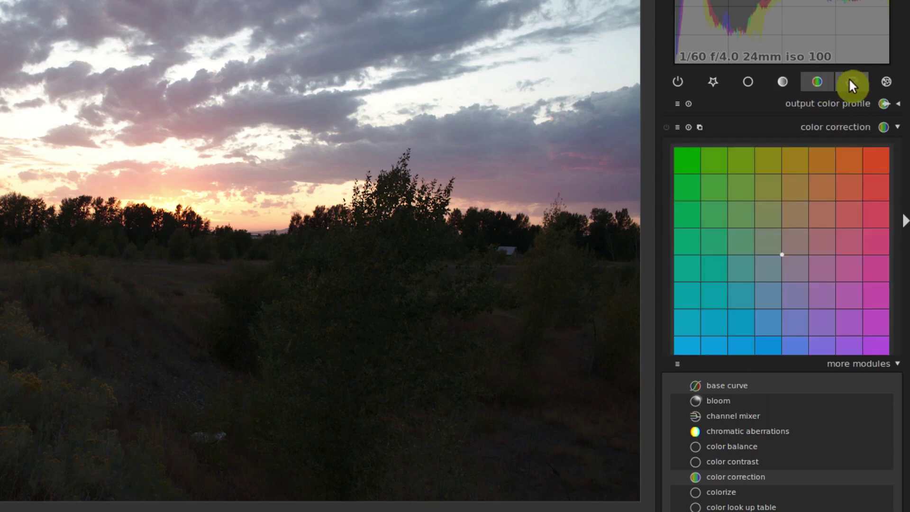
{"action": "left_click", "coordinate": [851, 81]}
{"action": "left_click", "coordinate": [885, 81]}
{"action": "left_click", "coordinate": [678, 84]}
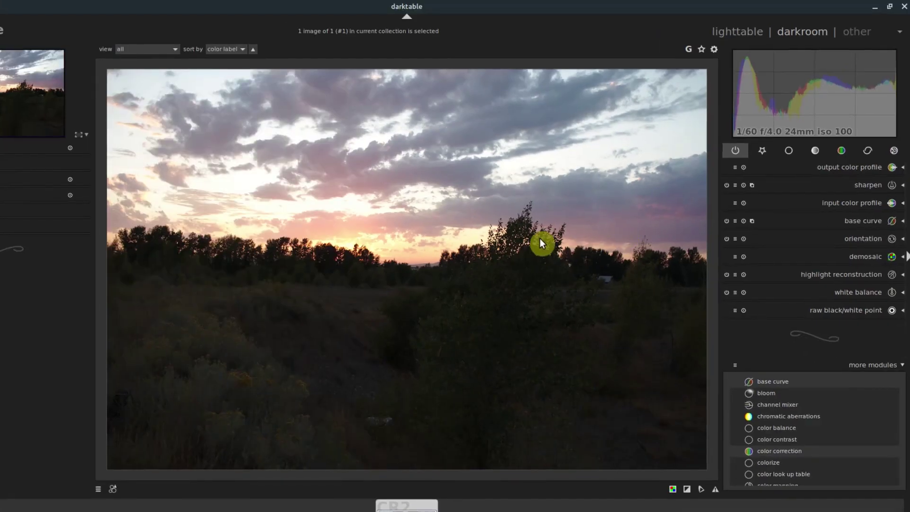
- Raise white balance temperature to 13464K, toggling white balance and highlight reconstruction to compare
{"action": "left_click", "coordinate": [838, 293]}
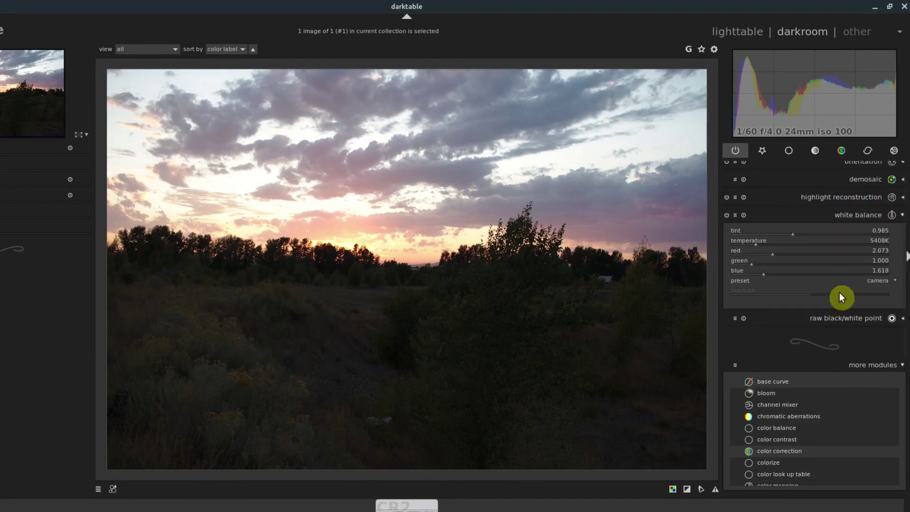
{"action": "left_click_drag", "start_coordinate": [755, 243], "coordinate": [810, 244]}
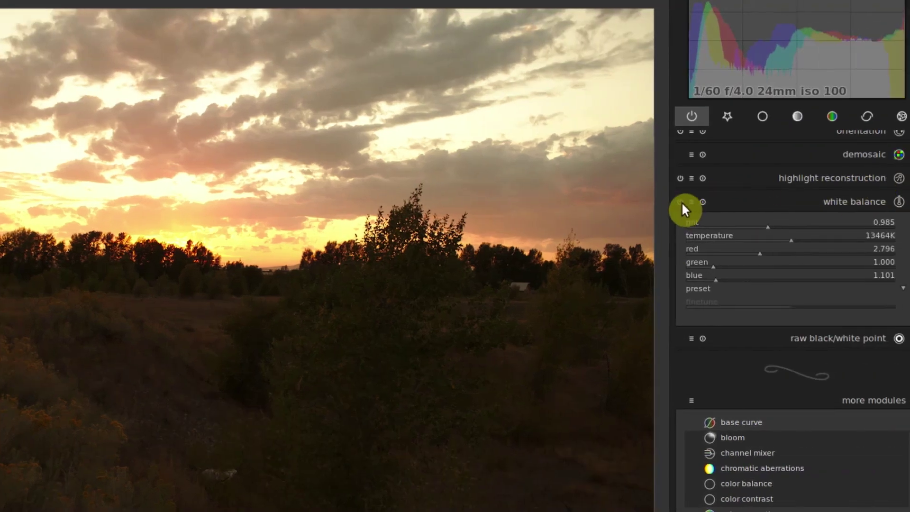
{"action": "left_click", "coordinate": [727, 215]}
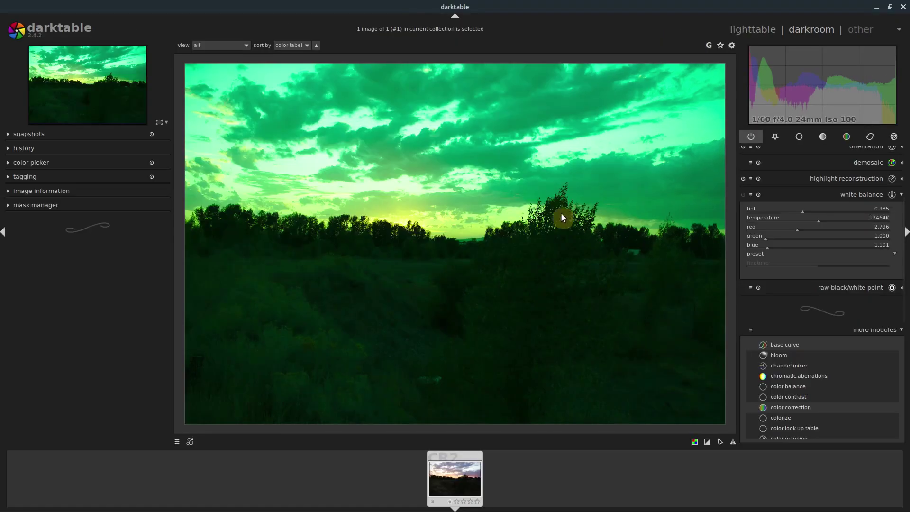
{"action": "left_click", "coordinate": [742, 195]}
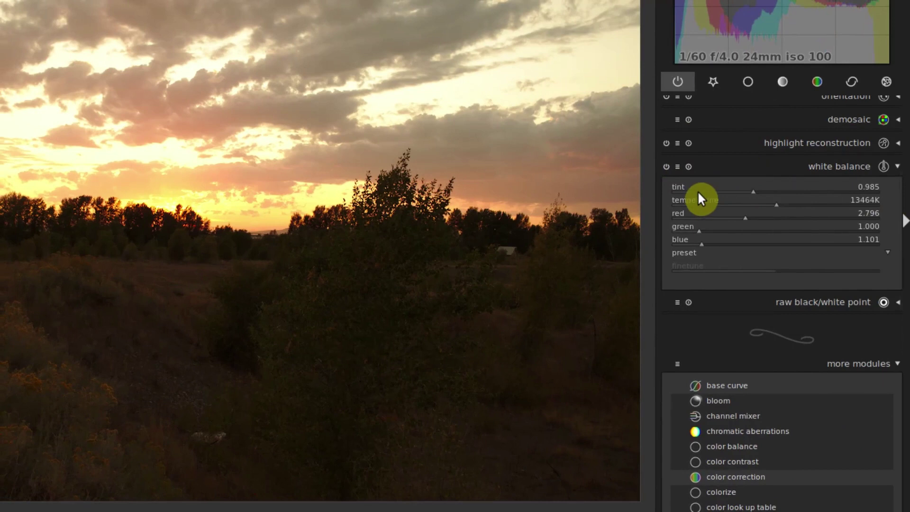
{"action": "left_click", "coordinate": [666, 143]}
{"action": "left_click", "coordinate": [667, 142]}
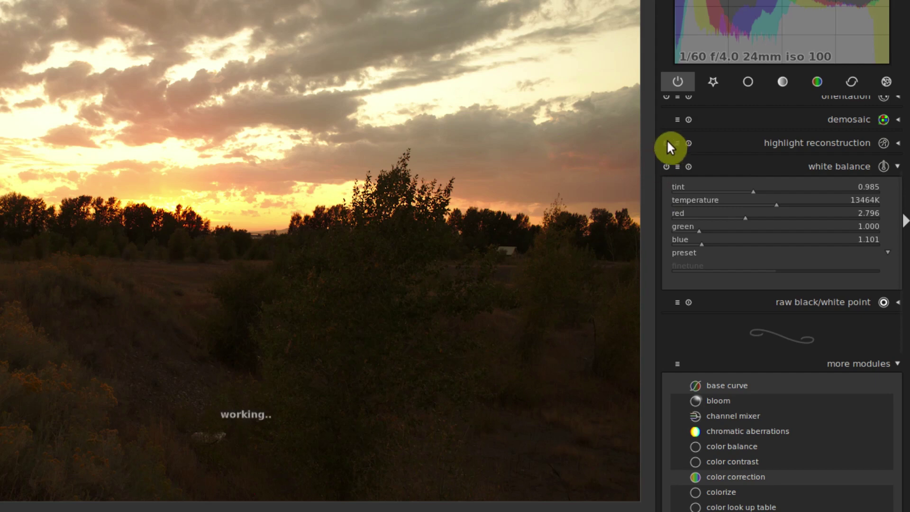
{"action": "left_click", "coordinate": [667, 167]}
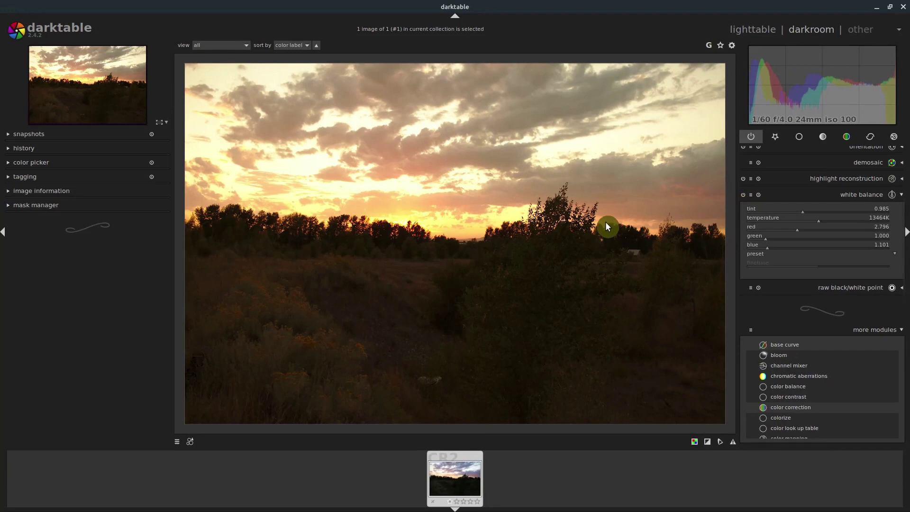
- Step through the history from original up to the latest white balance edit
{"action": "left_click", "coordinate": [29, 150]}
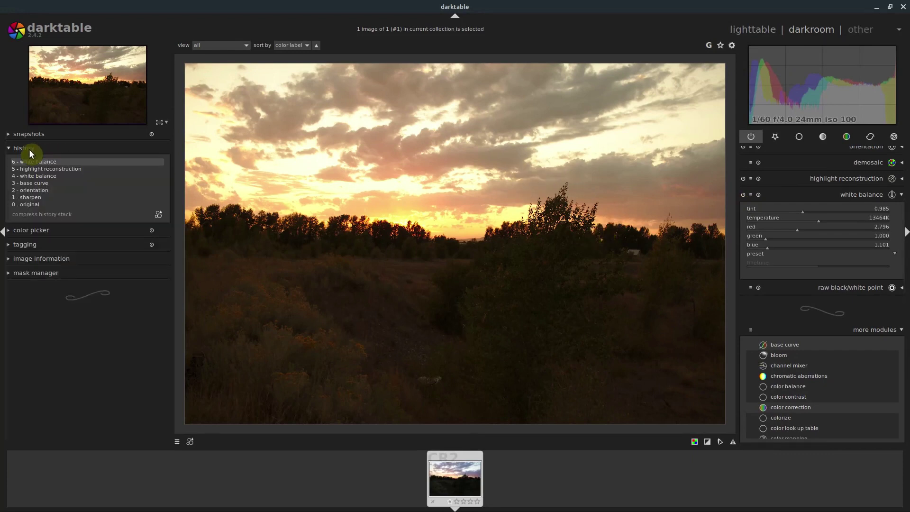
{"action": "left_click", "coordinate": [33, 204]}
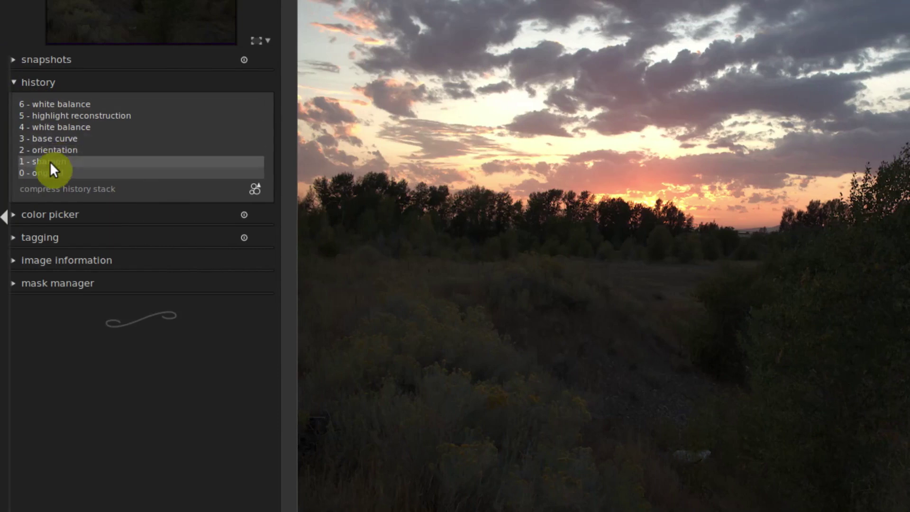
{"action": "left_click", "coordinate": [48, 161]}
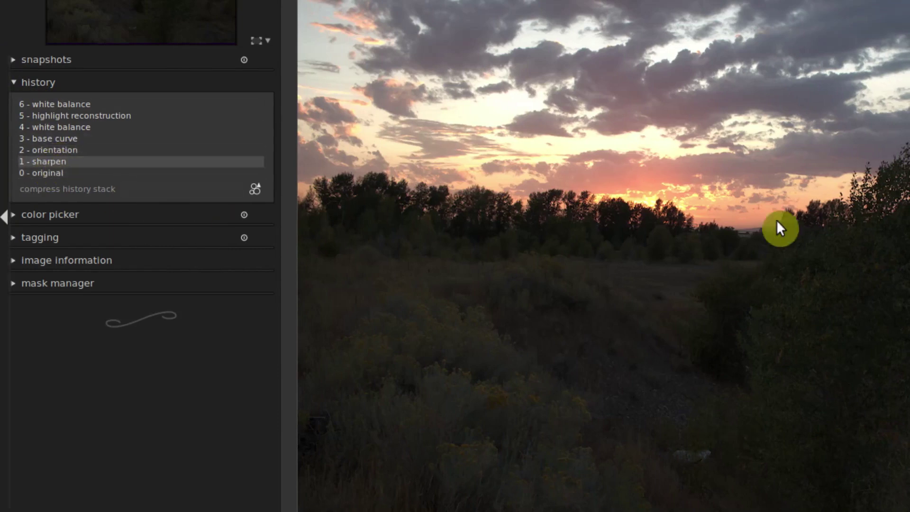
{"action": "left_click", "coordinate": [50, 150]}
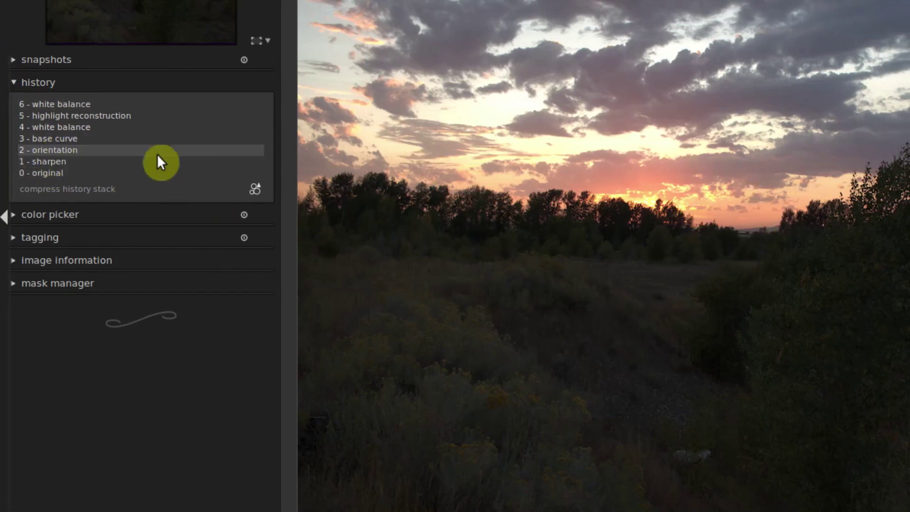
{"action": "left_click", "coordinate": [47, 137]}
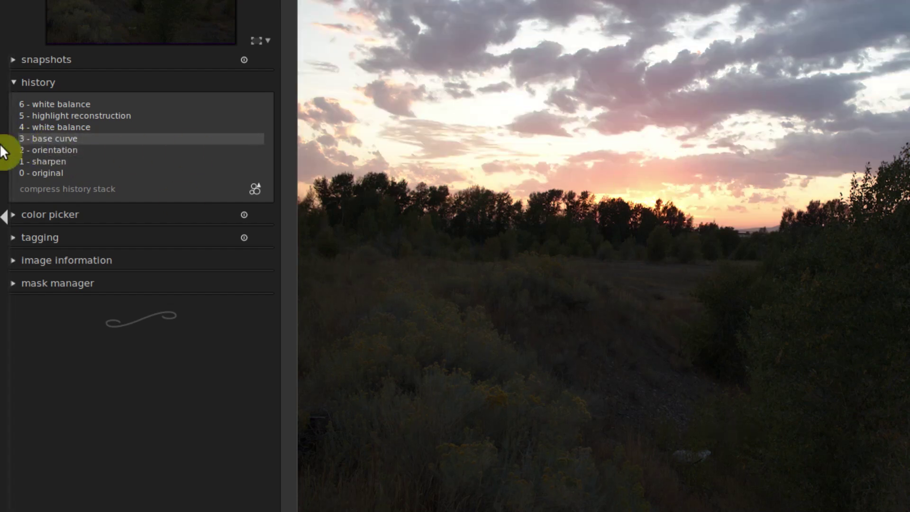
{"action": "left_click", "coordinate": [44, 152]}
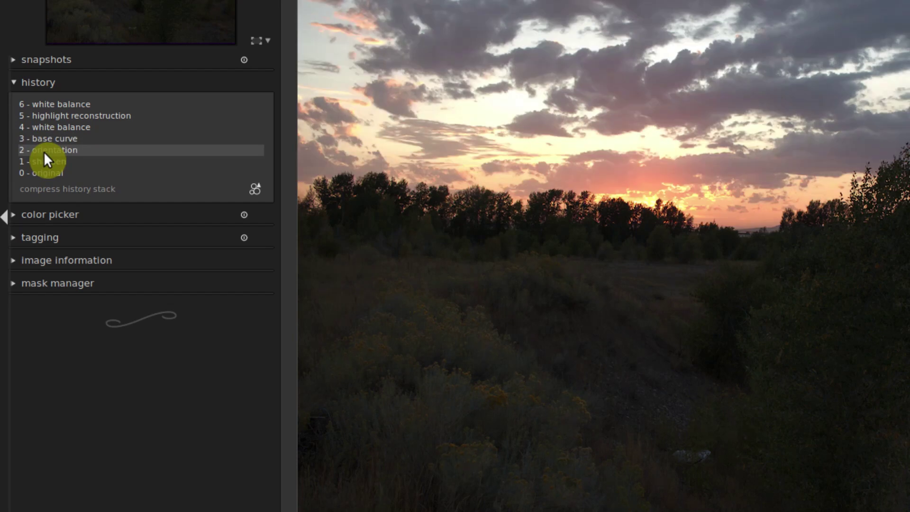
{"action": "left_click", "coordinate": [39, 144]}
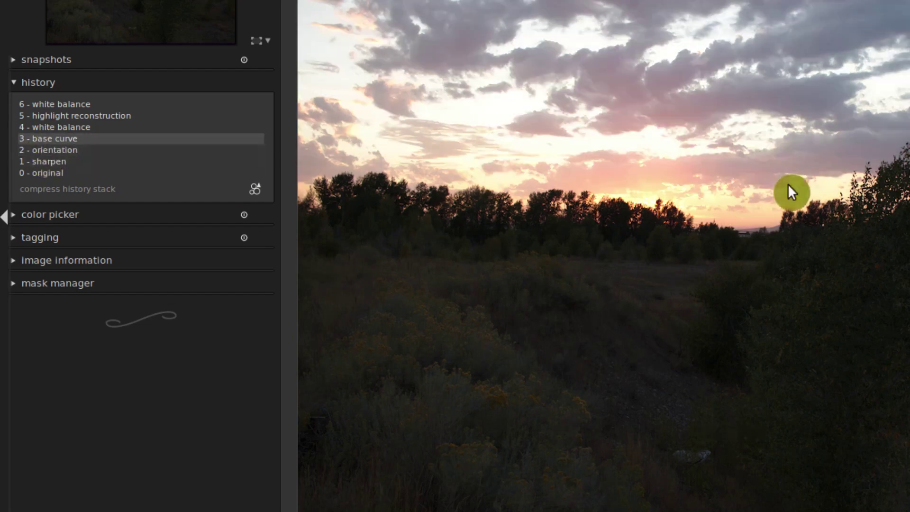
{"action": "left_click", "coordinate": [36, 126]}
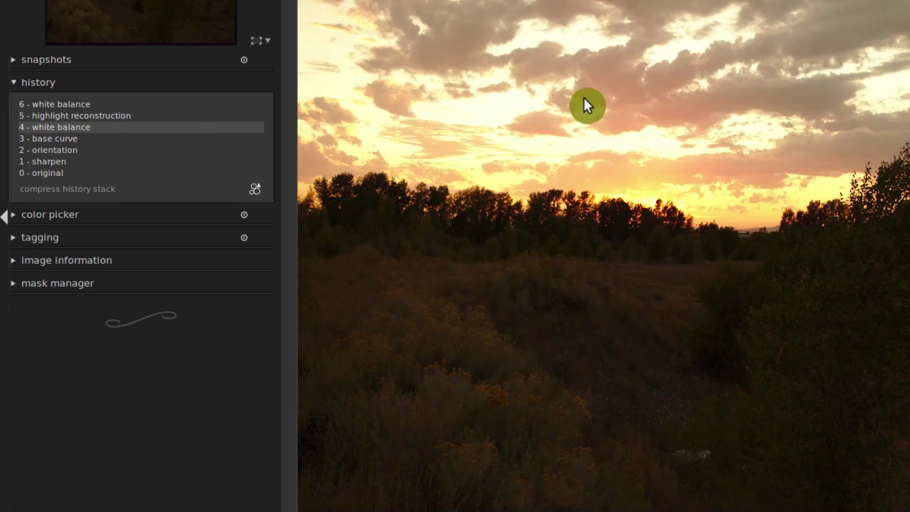
{"action": "left_click", "coordinate": [50, 116]}
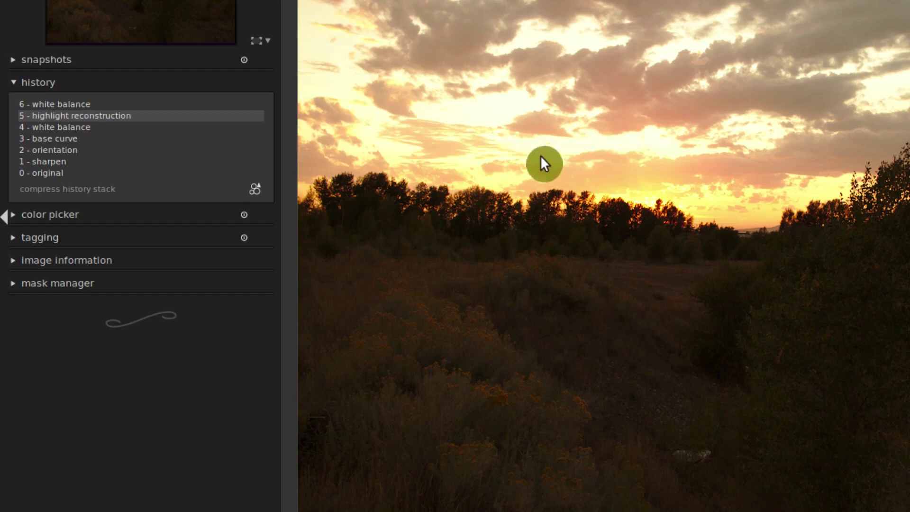
{"action": "left_click", "coordinate": [48, 101]}
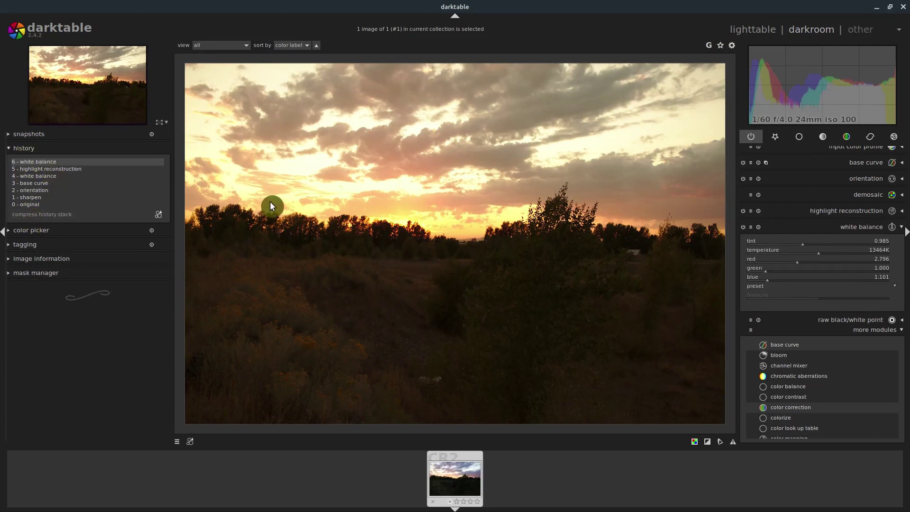
- Roll the history back to 3 - base curve, then visit lighttable and return to darkroom
{"action": "left_click", "coordinate": [39, 182]}
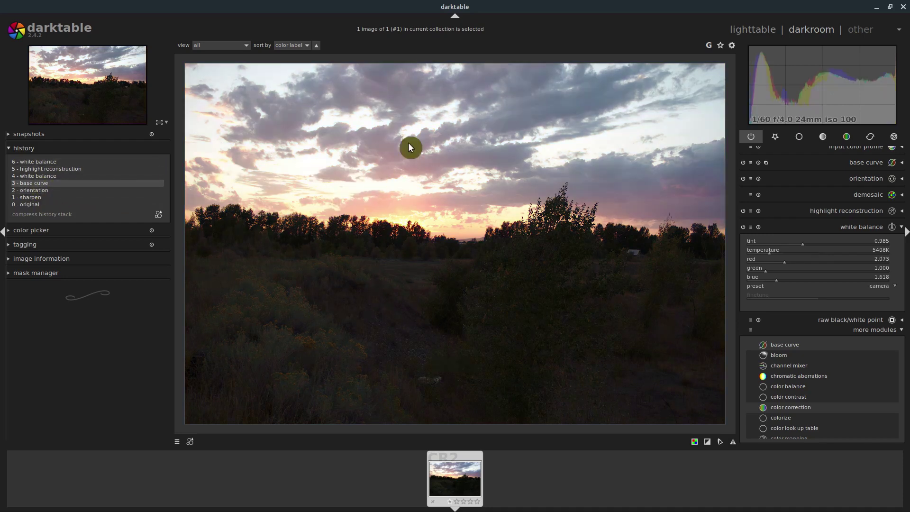
{"action": "left_click", "coordinate": [752, 30]}
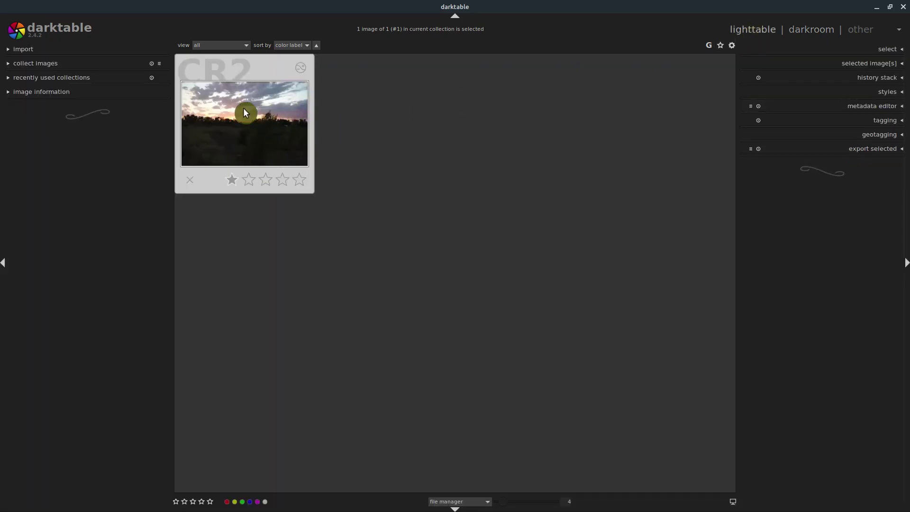
{"action": "left_click", "coordinate": [803, 30]}
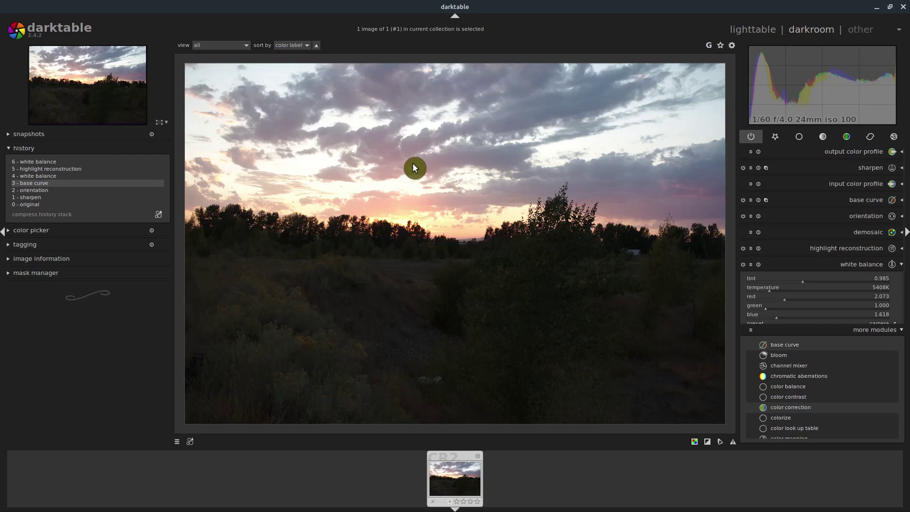
- Import the Aug PhotoShoot RAWS folder and open the rocks photo in darkroom
{"action": "key", "text": "l"}
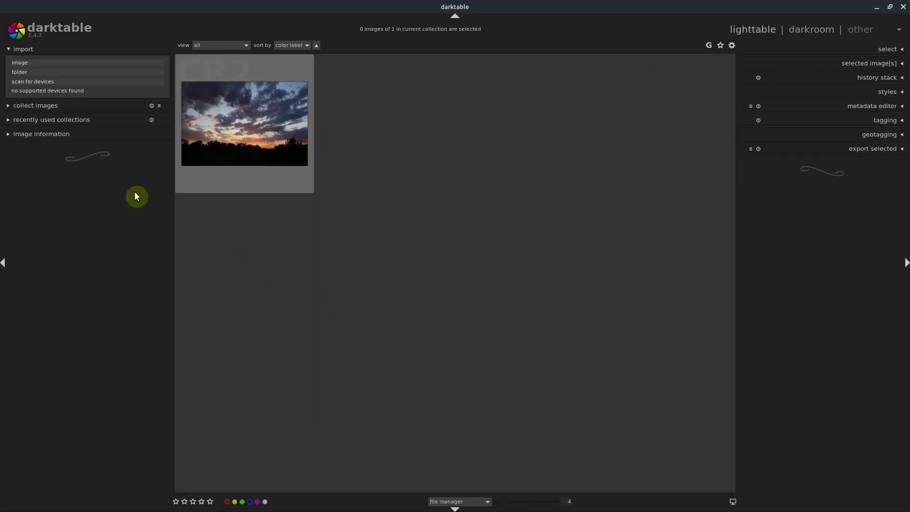
{"action": "left_click", "coordinate": [19, 72]}
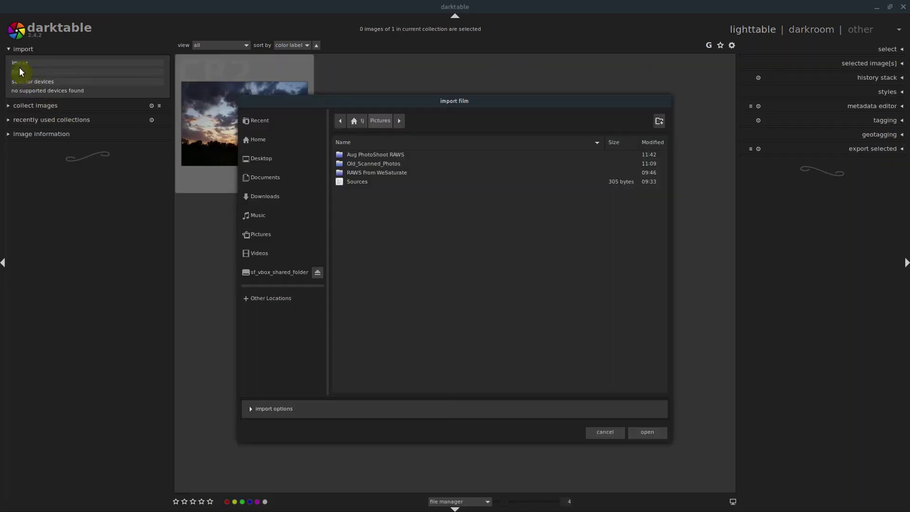
{"action": "left_click", "coordinate": [355, 163]}
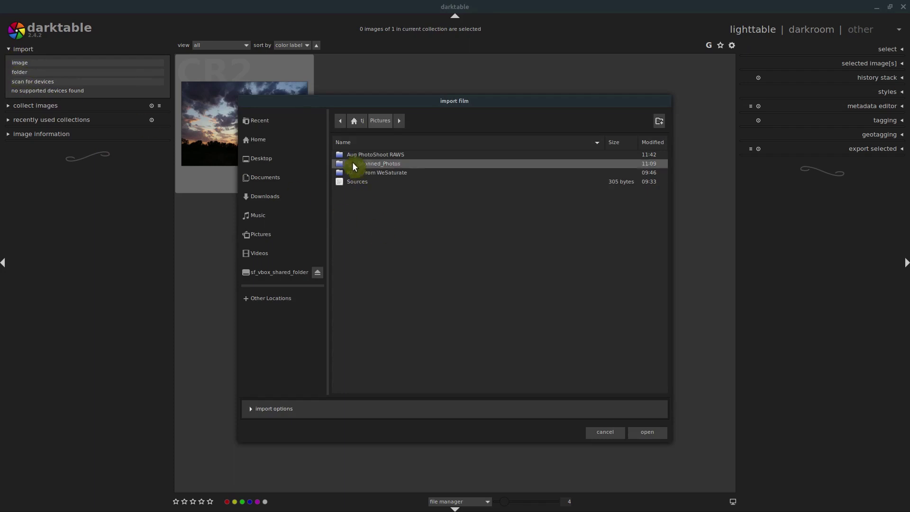
{"action": "left_click", "coordinate": [358, 156]}
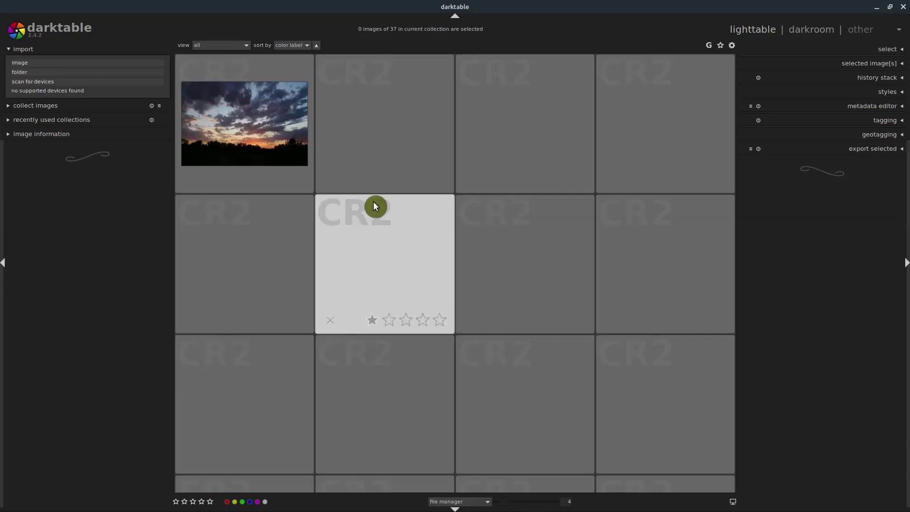
{"action": "scroll", "coordinate": [453, 221], "scroll_direction": "down", "scroll_amount": 3}
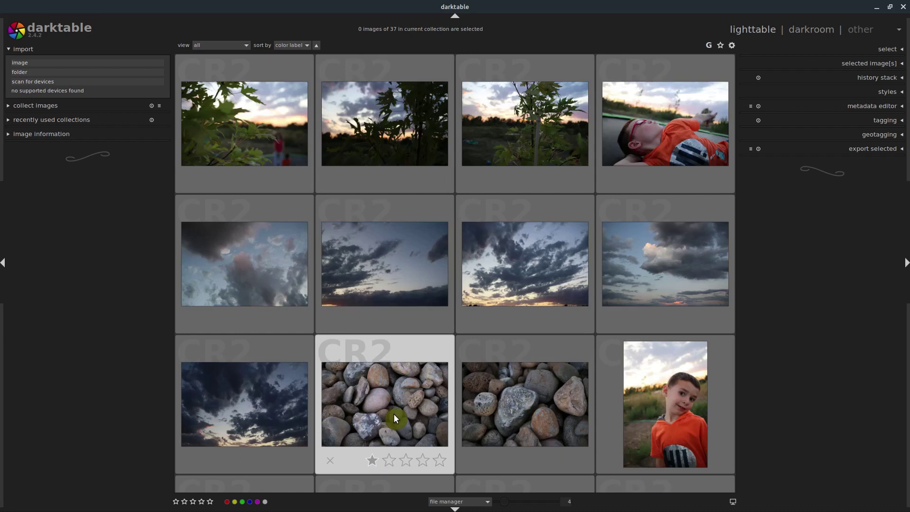
{"action": "left_click", "coordinate": [509, 411]}
{"action": "double_click", "coordinate": [507, 407]}
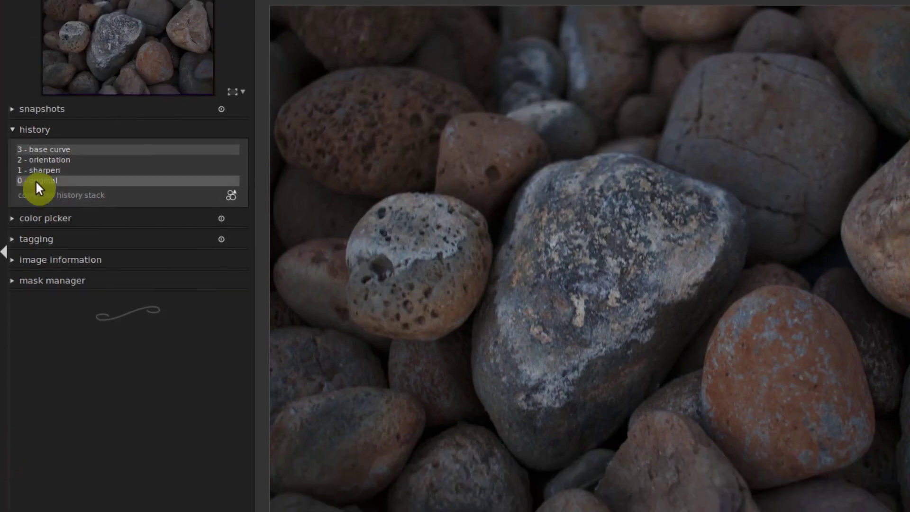
{"action": "left_click", "coordinate": [35, 180]}
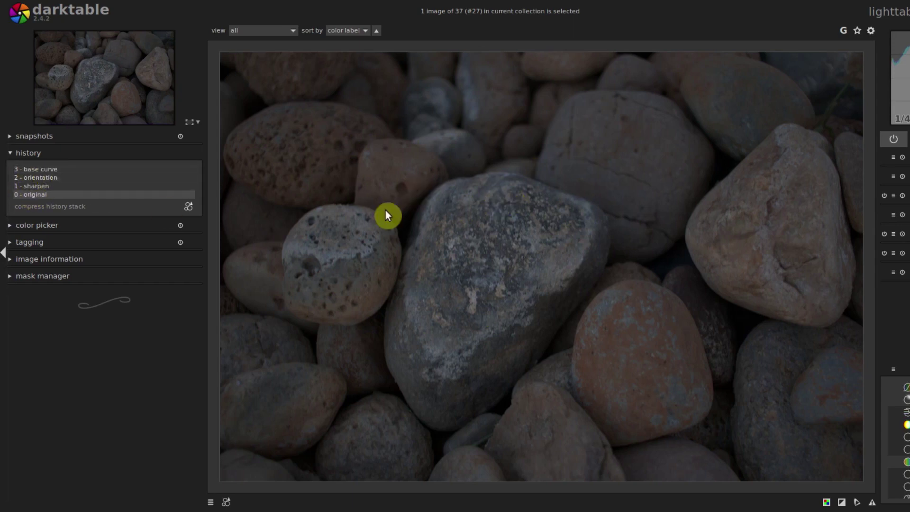
{"action": "left_click", "coordinate": [26, 186]}
{"action": "left_click", "coordinate": [32, 178]}
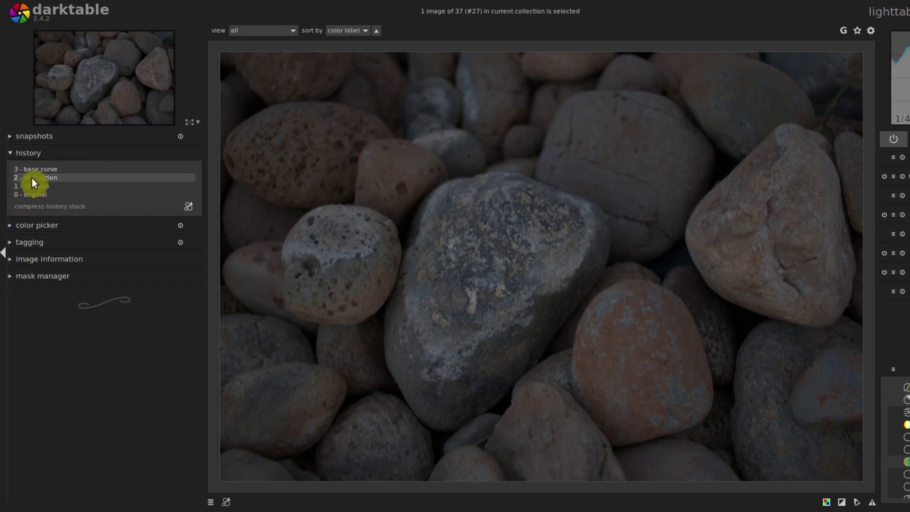
{"action": "left_click", "coordinate": [26, 172]}
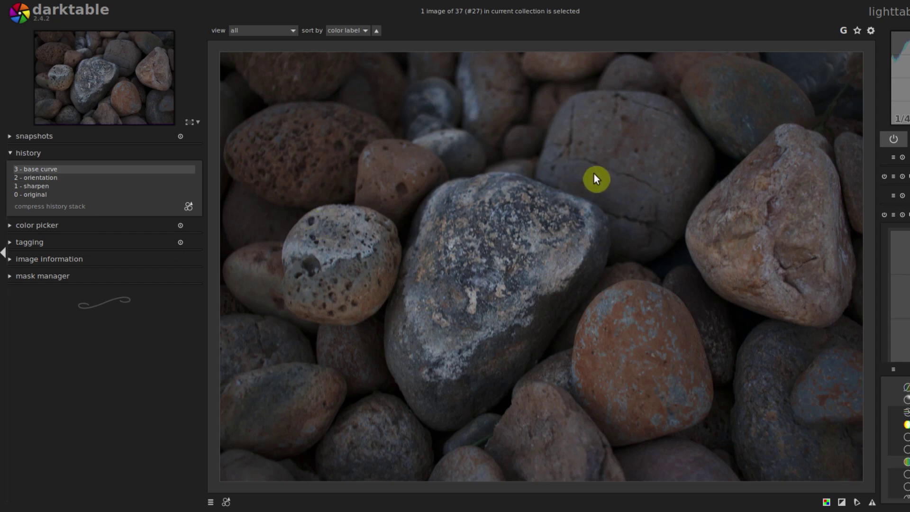
{"action": "left_click", "coordinate": [32, 196]}
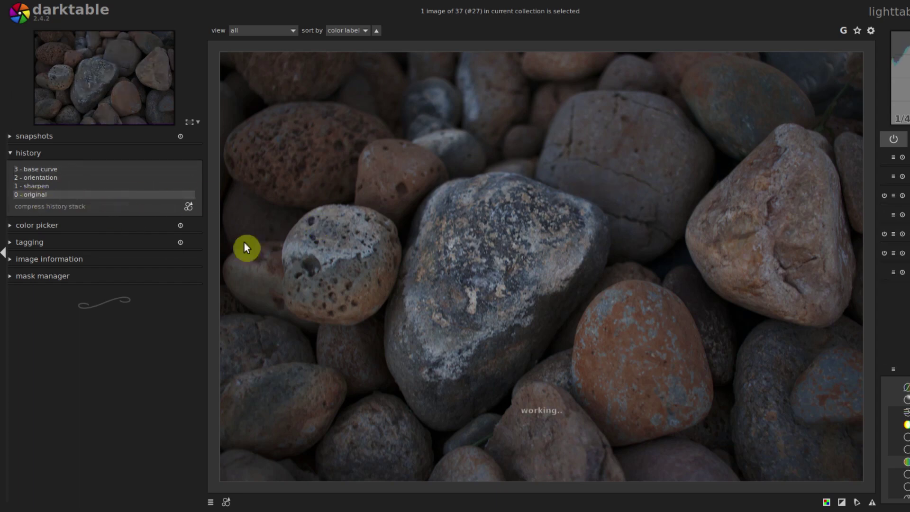
{"action": "left_click", "coordinate": [28, 170]}
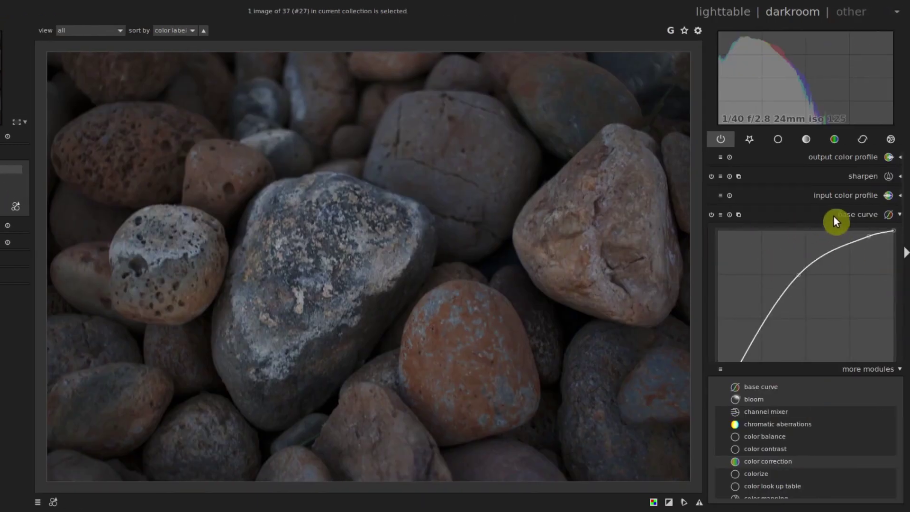
- Apply the 'nikon like' base curve preset, then replace it with 'canon eos like'
{"action": "left_click", "coordinate": [747, 140]}
{"action": "left_click", "coordinate": [726, 141]}
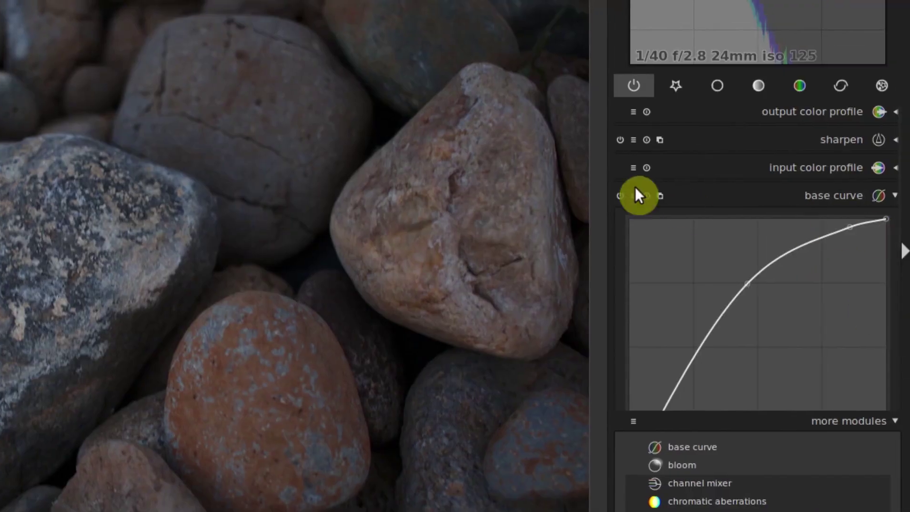
{"action": "left_click", "coordinate": [634, 196]}
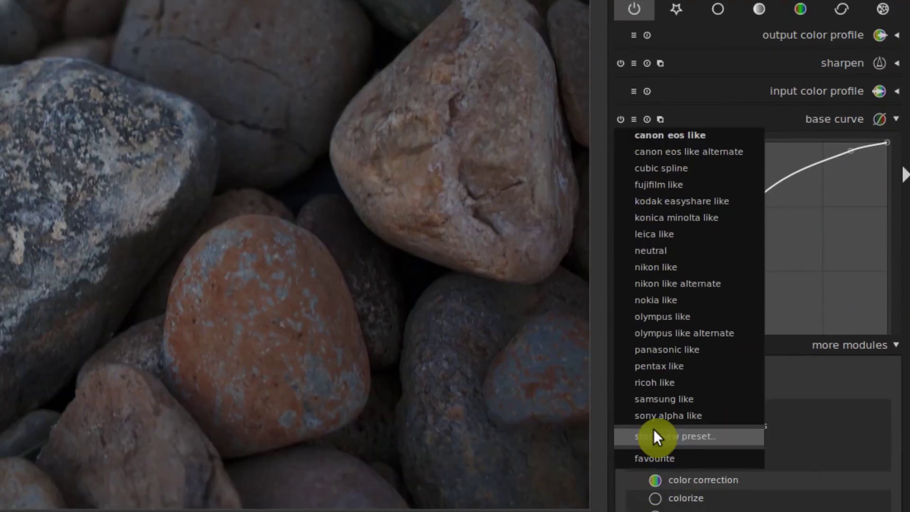
{"action": "left_click", "coordinate": [649, 270]}
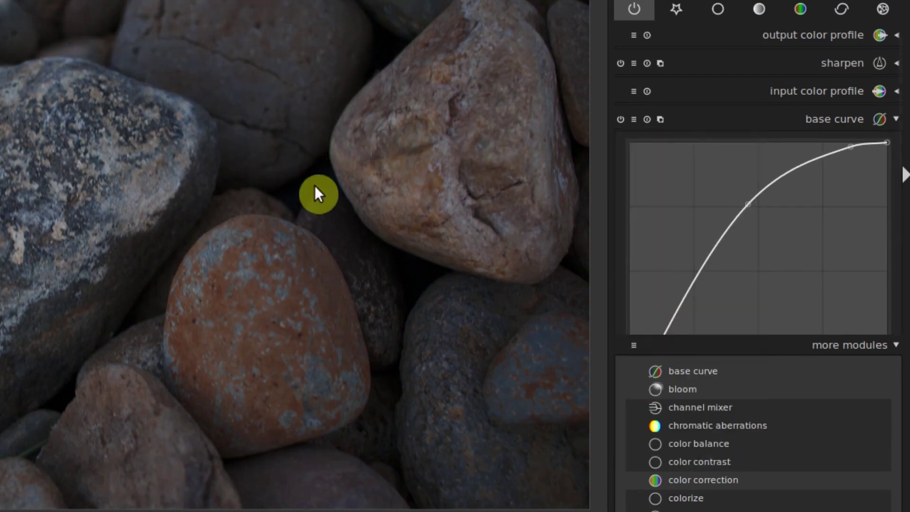
{"action": "left_click", "coordinate": [631, 126]}
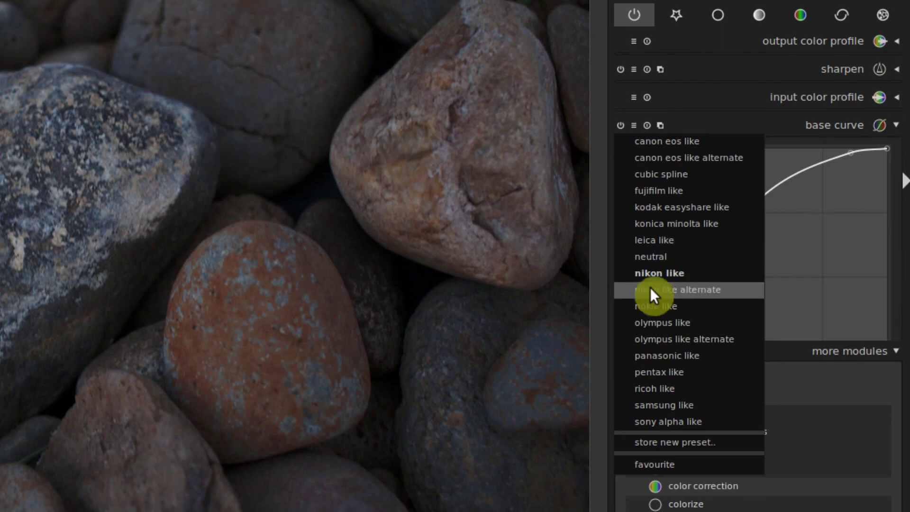
{"action": "left_click", "coordinate": [649, 145]}
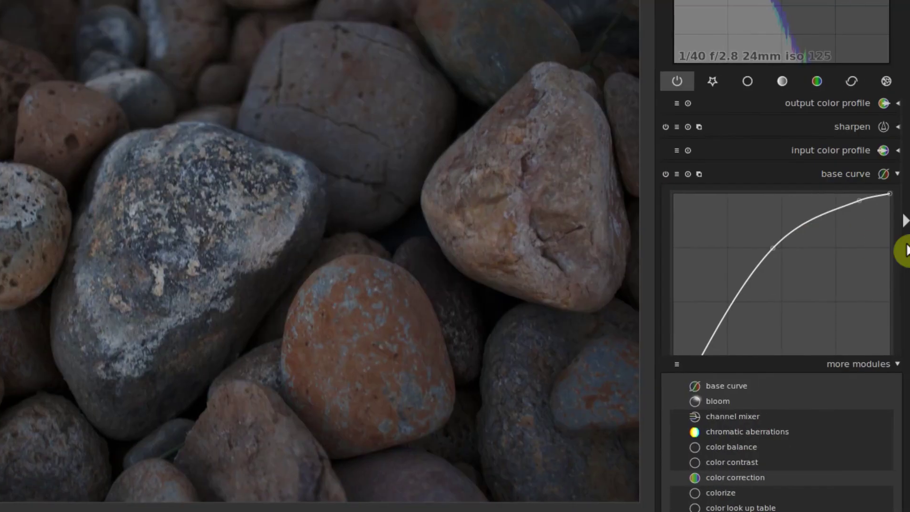
- Try an S-shaped base curve, reset it to straight, and compare against the unedited original
{"action": "left_click_drag", "start_coordinate": [771, 249], "coordinate": [714, 264]}
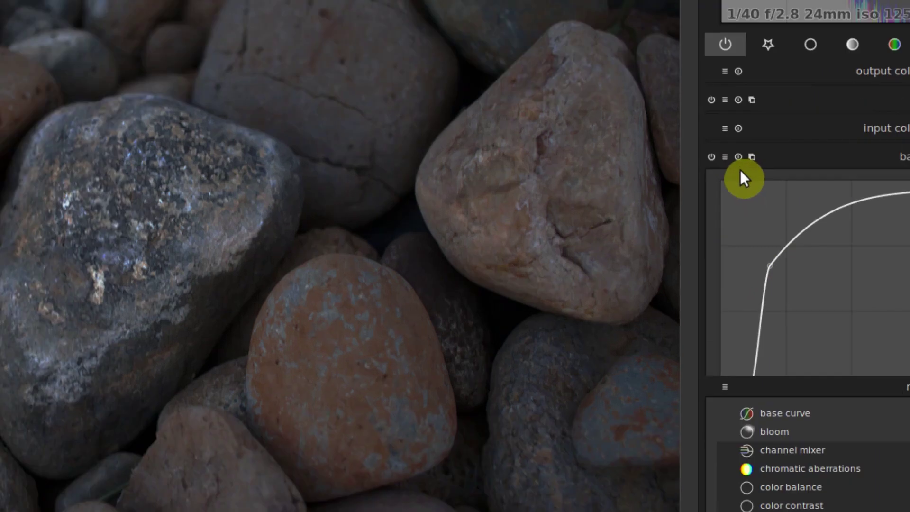
{"action": "left_click", "coordinate": [738, 159]}
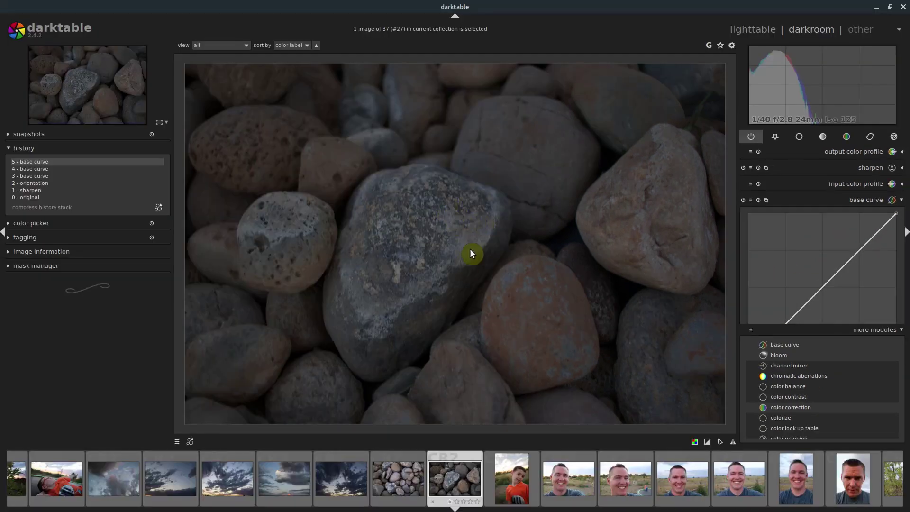
{"action": "left_click", "coordinate": [55, 199]}
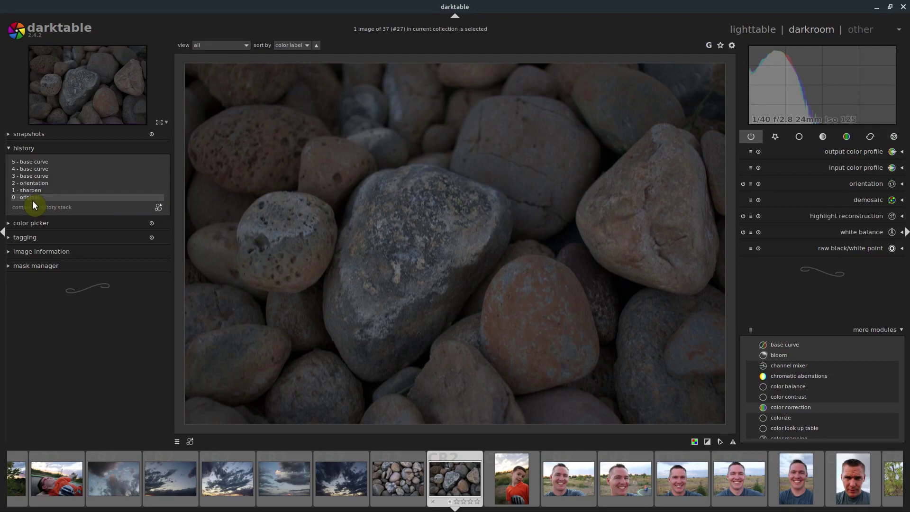
{"action": "left_click", "coordinate": [31, 163]}
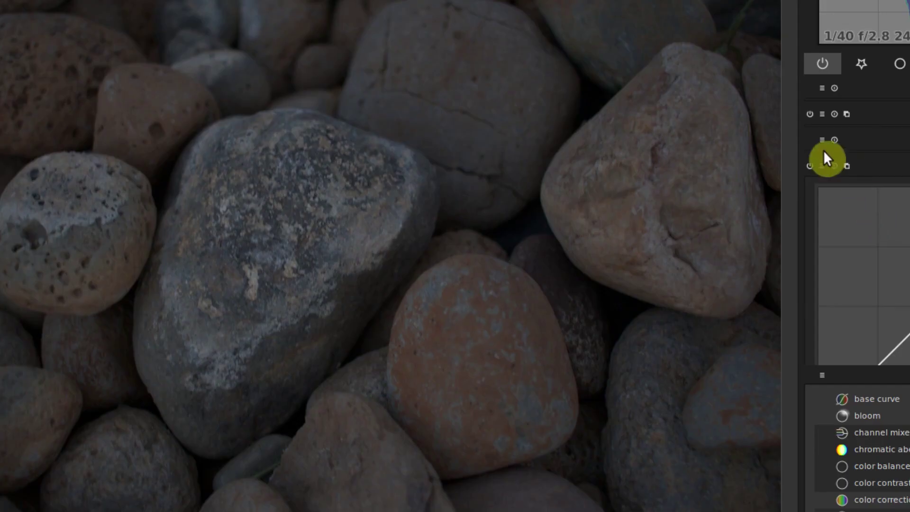
- Apply the 'canon eos like' base curve preset and collapse the module
{"action": "left_click", "coordinate": [822, 166]}
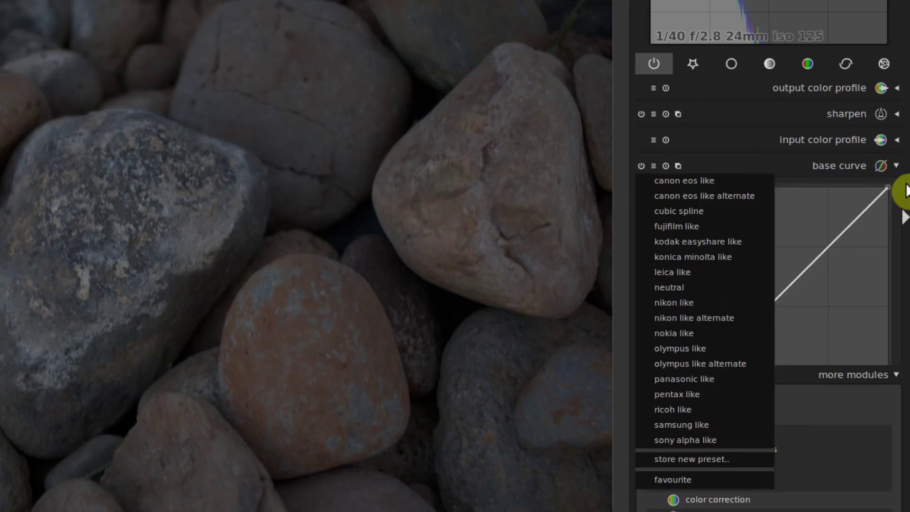
{"action": "left_click", "coordinate": [870, 181]}
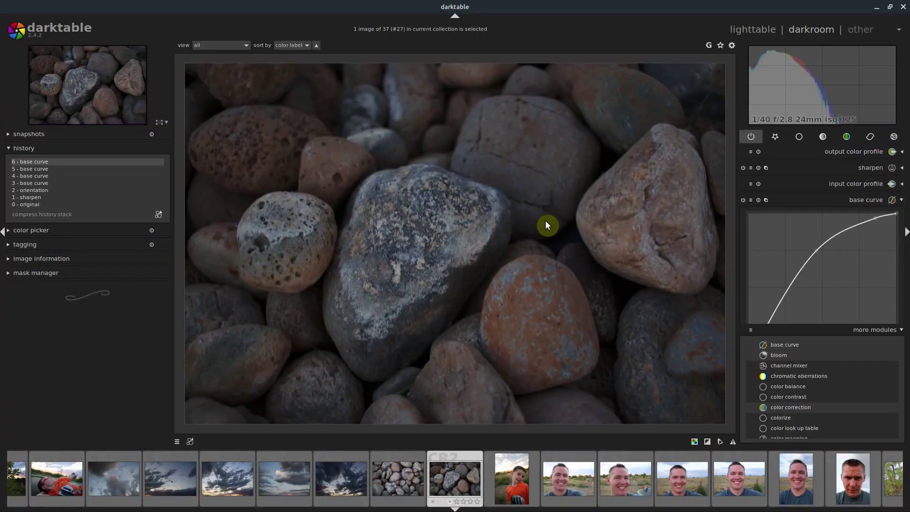
{"action": "left_click", "coordinate": [858, 201]}
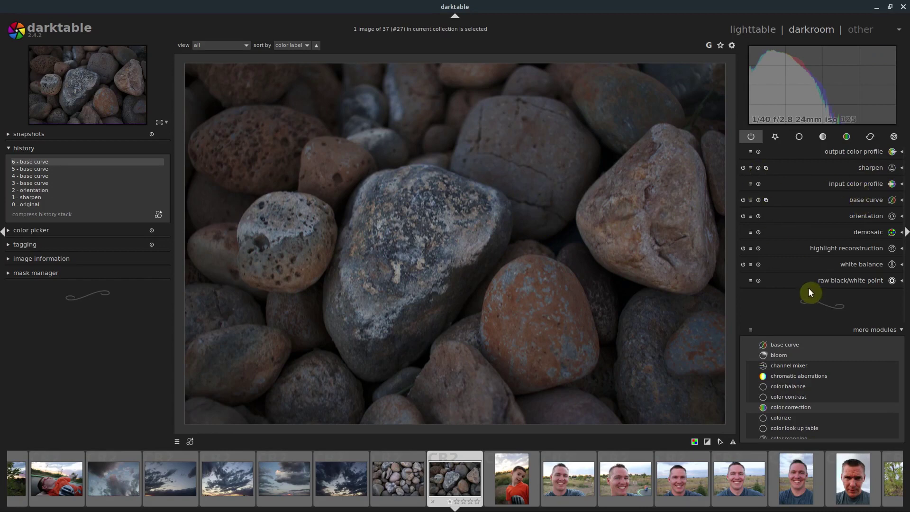
- Try 6256K and 3156K white balance temperatures before settling on 4784K
{"action": "left_click", "coordinate": [866, 264]}
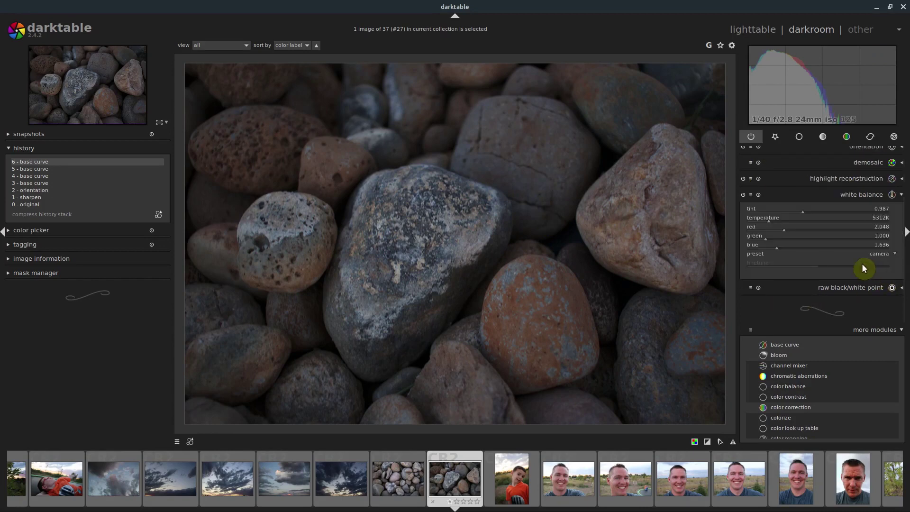
{"action": "left_click", "coordinate": [775, 221]}
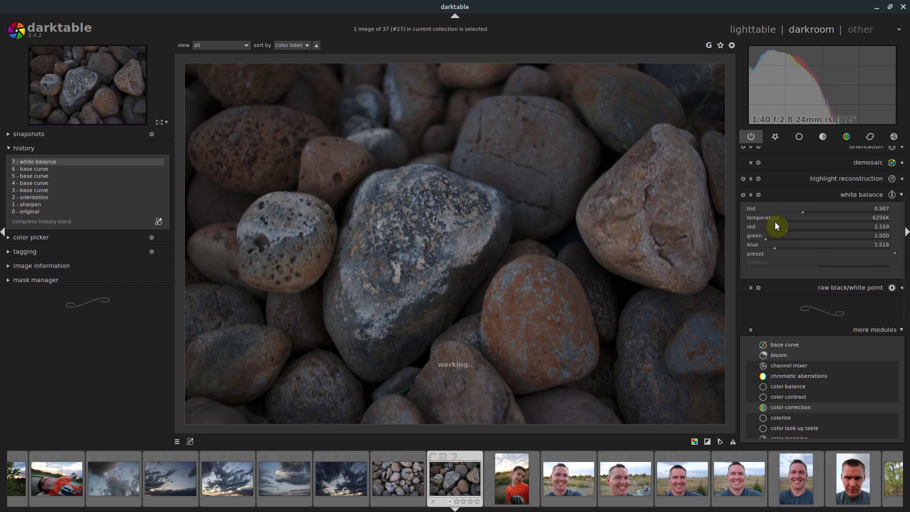
{"action": "left_click_drag", "start_coordinate": [777, 225], "coordinate": [756, 224]}
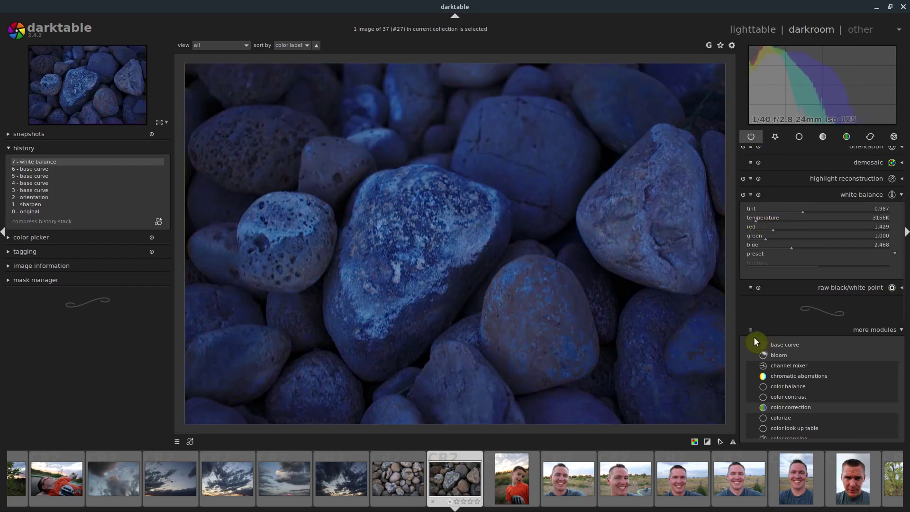
{"action": "left_click_drag", "start_coordinate": [755, 219], "coordinate": [764, 220]}
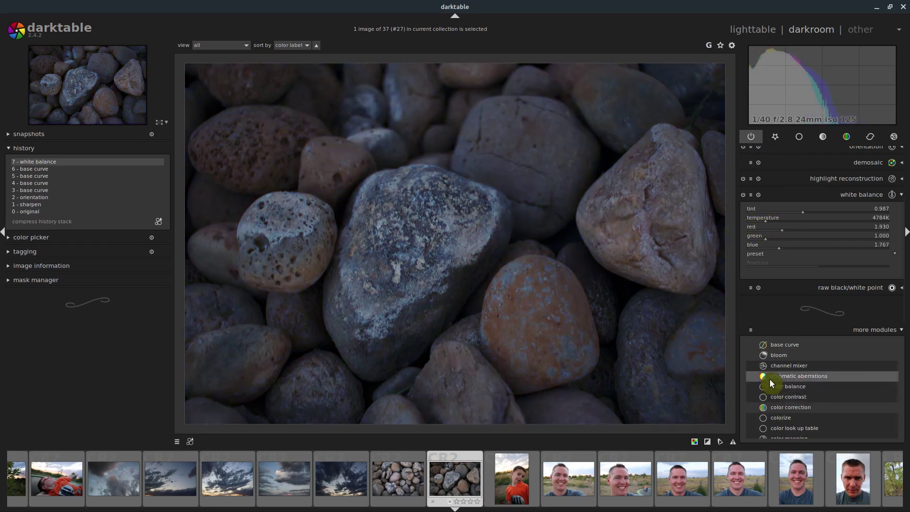
{"action": "scroll", "coordinate": [780, 365], "scroll_direction": "down", "scroll_amount": 5}
{"action": "scroll", "coordinate": [781, 371], "scroll_direction": "down", "scroll_amount": 5}
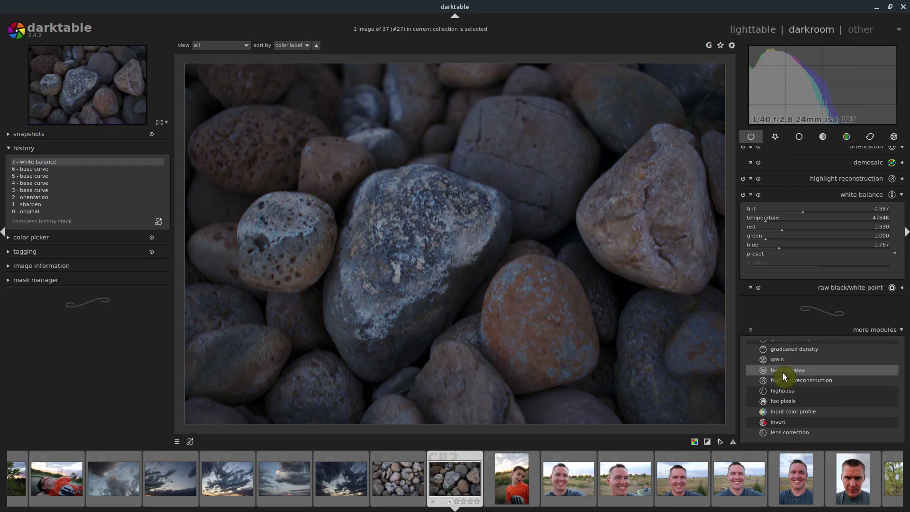
- In the basic group's exposure module, set black level to -0.0012 and exposure to 2.00 EV
{"action": "left_click", "coordinate": [802, 136]}
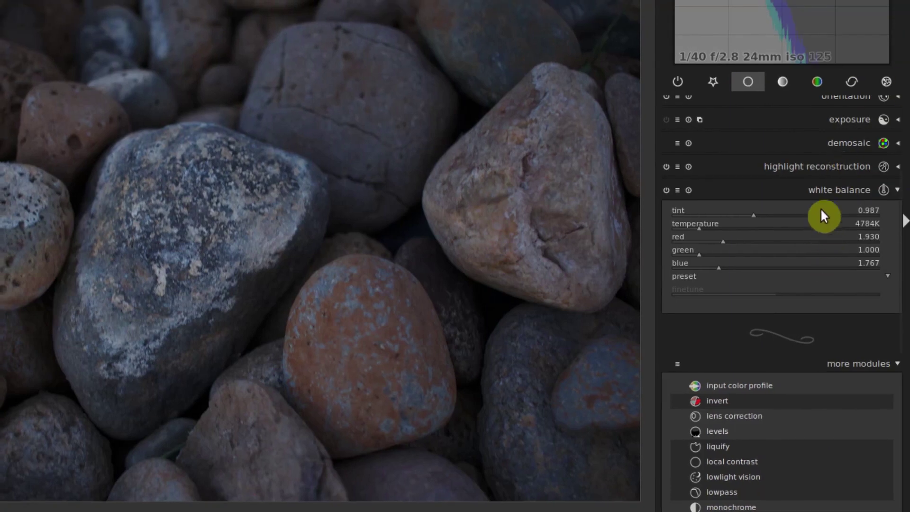
{"action": "left_click", "coordinate": [820, 189]}
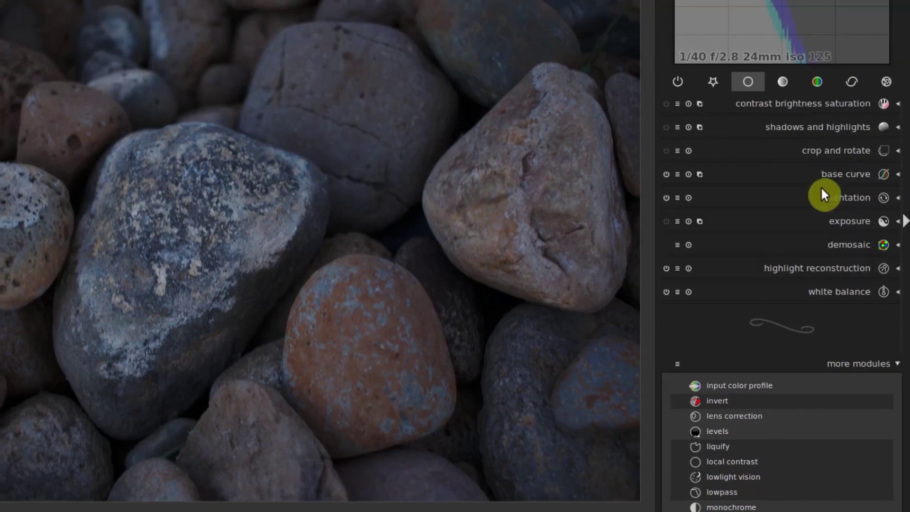
{"action": "left_click", "coordinate": [833, 225]}
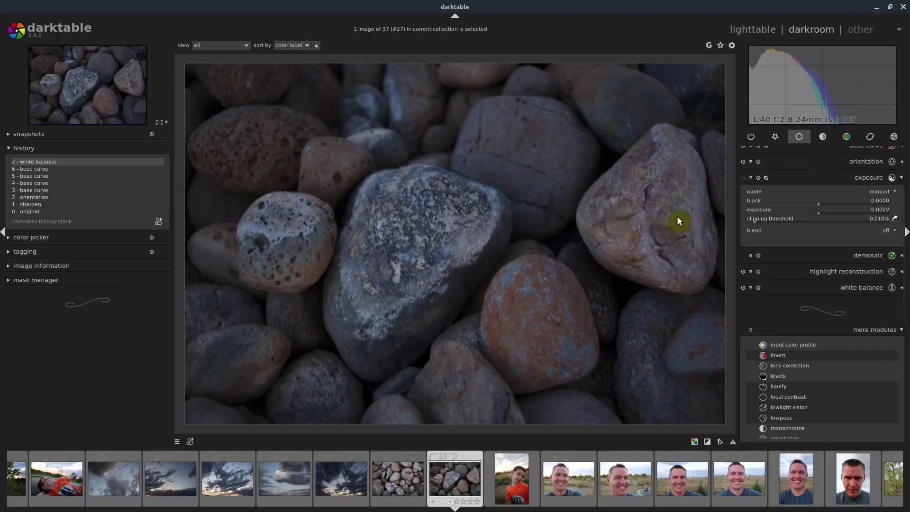
{"action": "left_click_drag", "start_coordinate": [816, 204], "coordinate": [809, 204]}
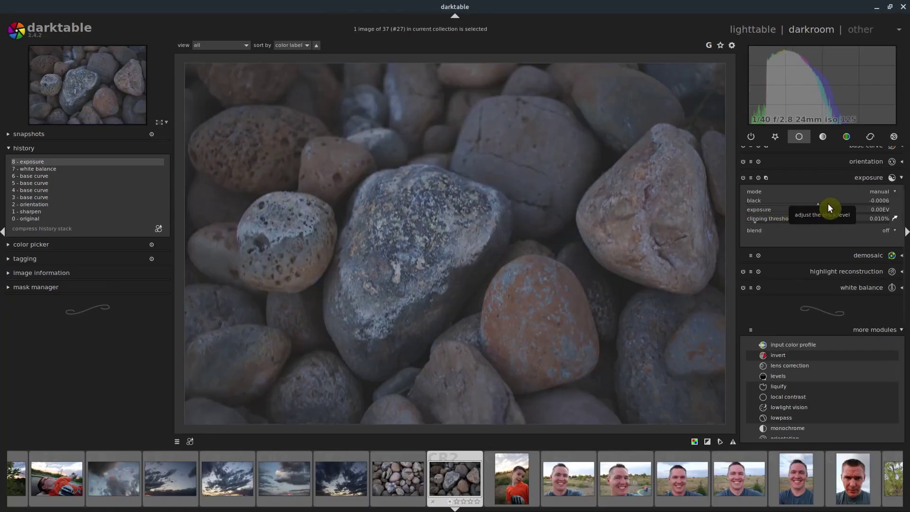
{"action": "left_click", "coordinate": [827, 203]}
{"action": "left_click", "coordinate": [806, 211]}
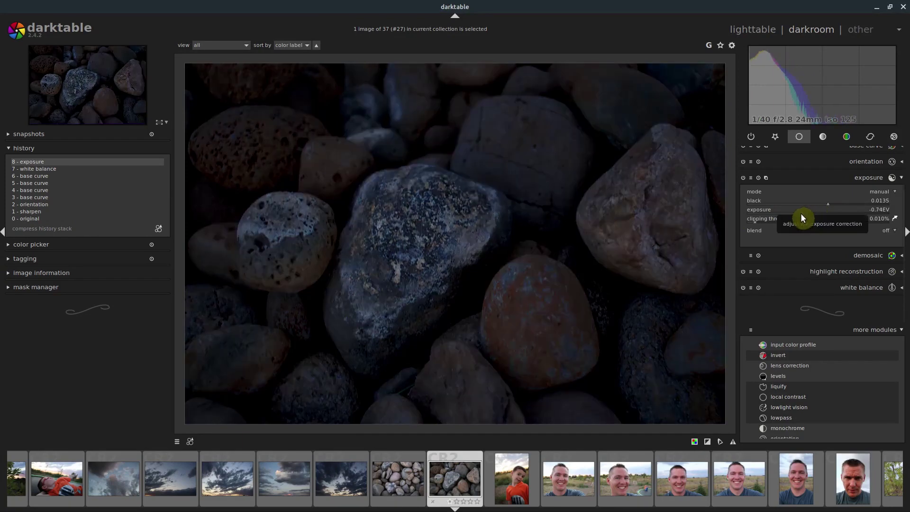
{"action": "left_click", "coordinate": [831, 213]}
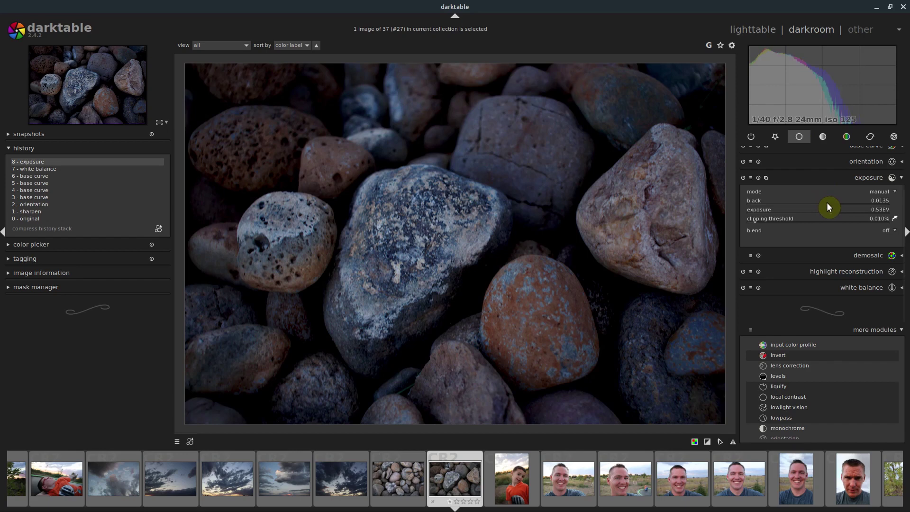
{"action": "left_click_drag", "start_coordinate": [826, 202], "coordinate": [810, 205]}
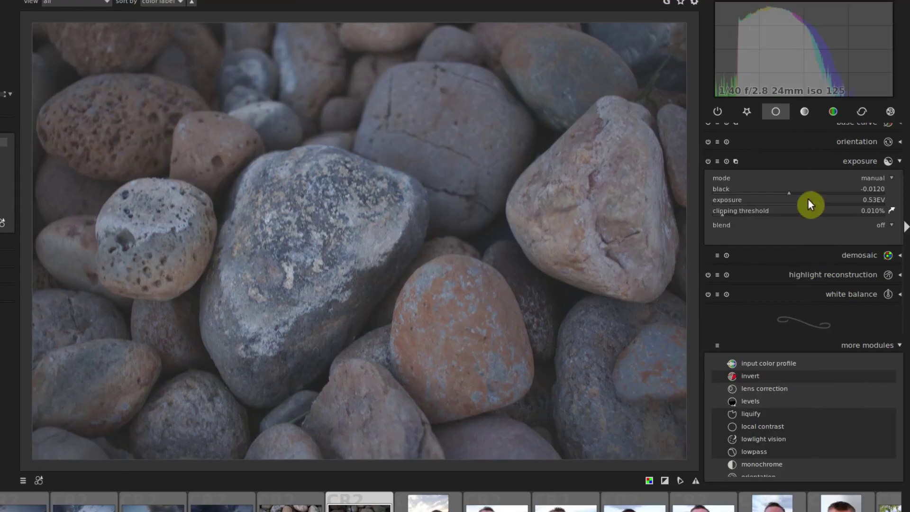
{"action": "left_click_drag", "start_coordinate": [786, 193], "coordinate": [797, 188]}
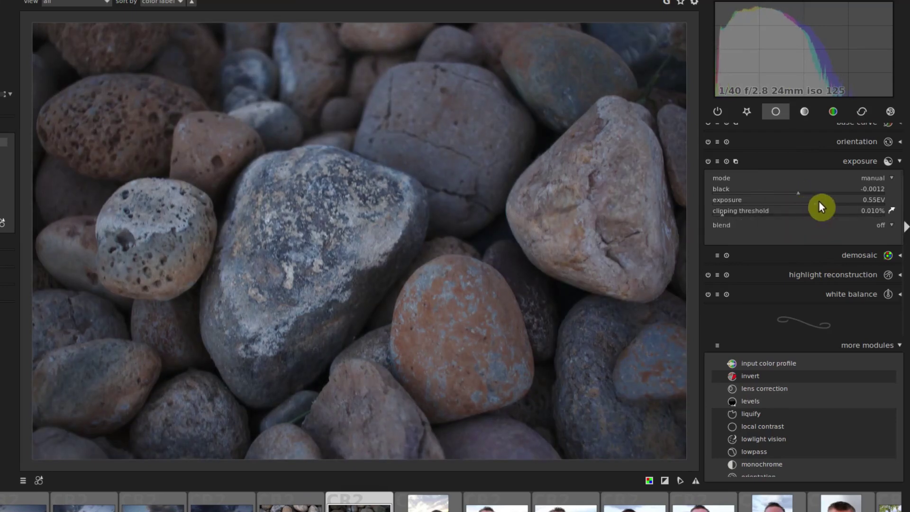
{"action": "left_click_drag", "start_coordinate": [818, 200], "coordinate": [856, 200]}
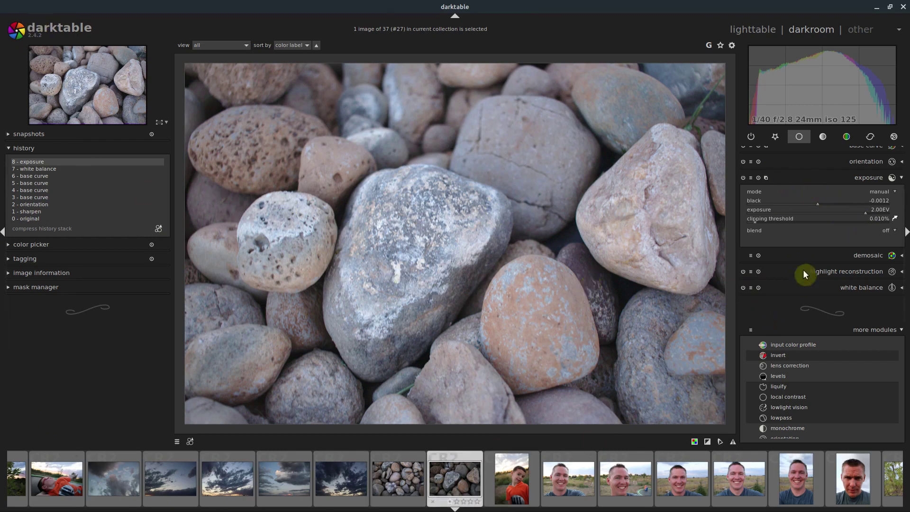
- Collapse exposure and nudge the highlight reconstruction clipping threshold
{"action": "left_click", "coordinate": [774, 182]}
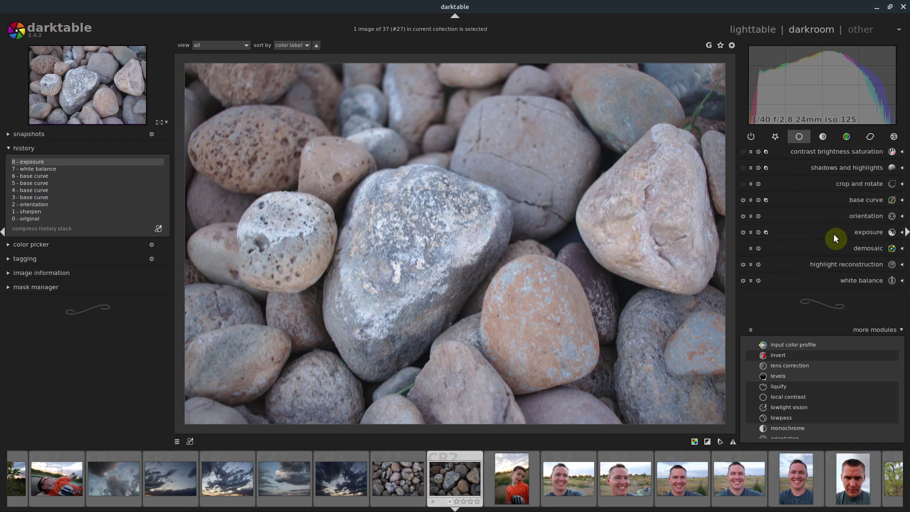
{"action": "left_click", "coordinate": [830, 264]}
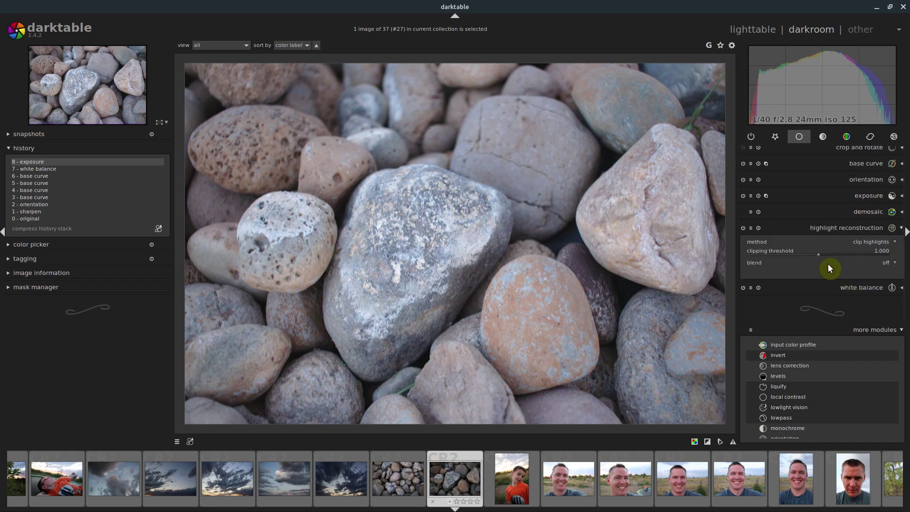
{"action": "left_click", "coordinate": [835, 250]}
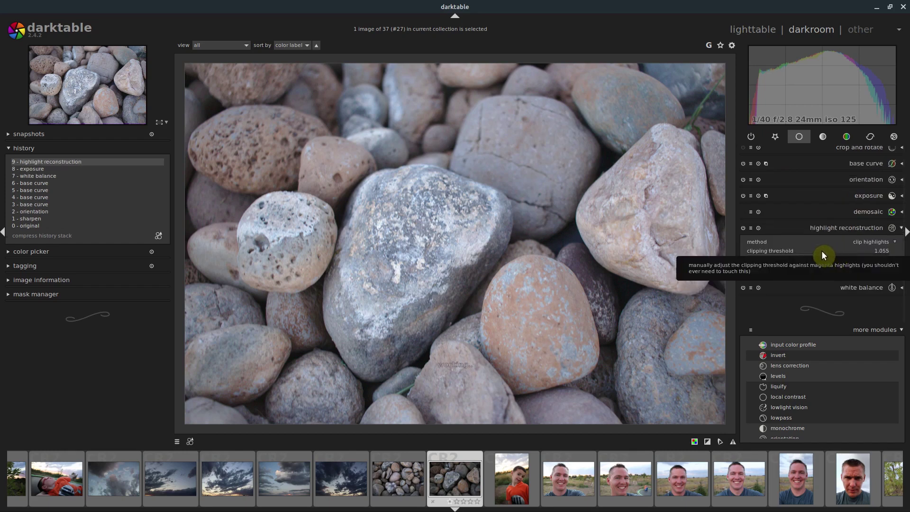
{"action": "left_click", "coordinate": [784, 332]}
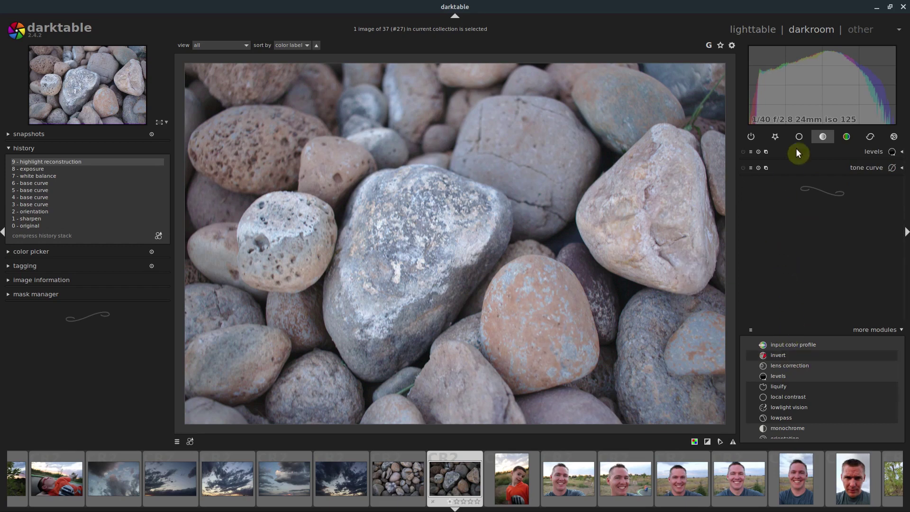
{"action": "left_click", "coordinate": [802, 138]}
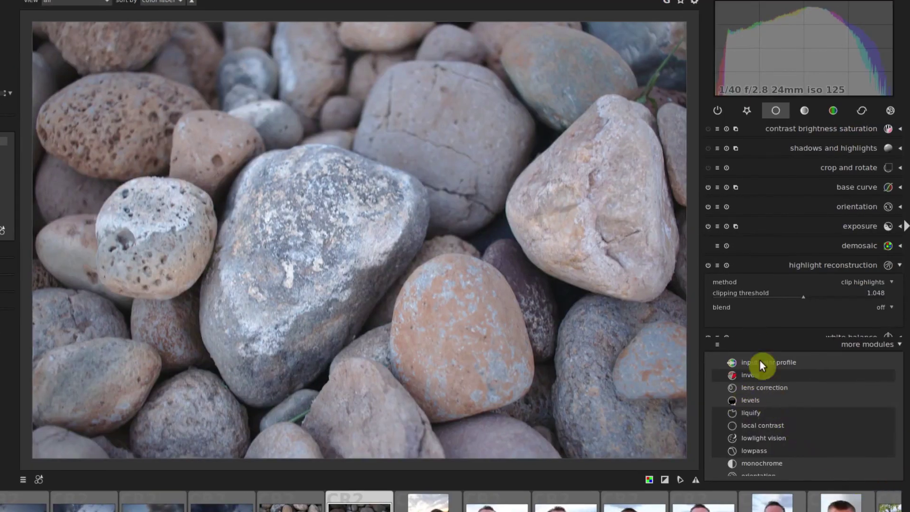
- Star levels, local contrast and soften as favourite modules
{"action": "left_click", "coordinate": [741, 401]}
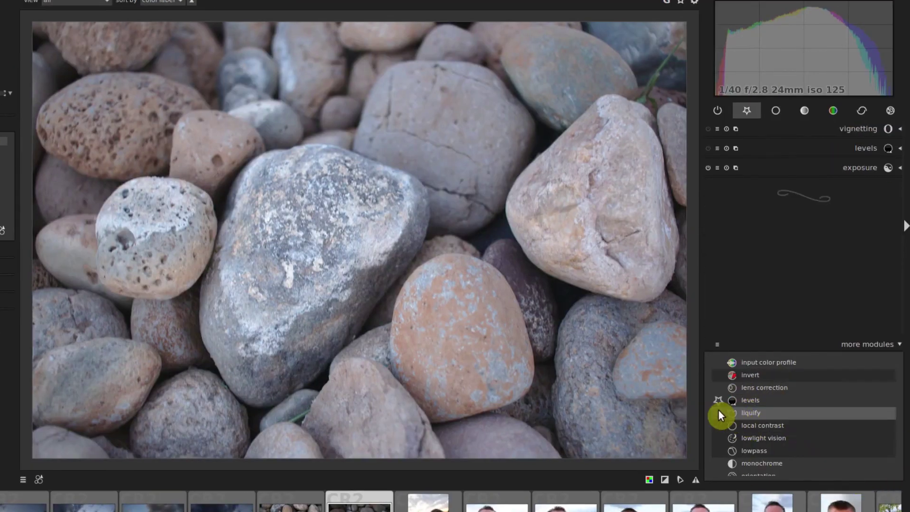
{"action": "left_click", "coordinate": [716, 426]}
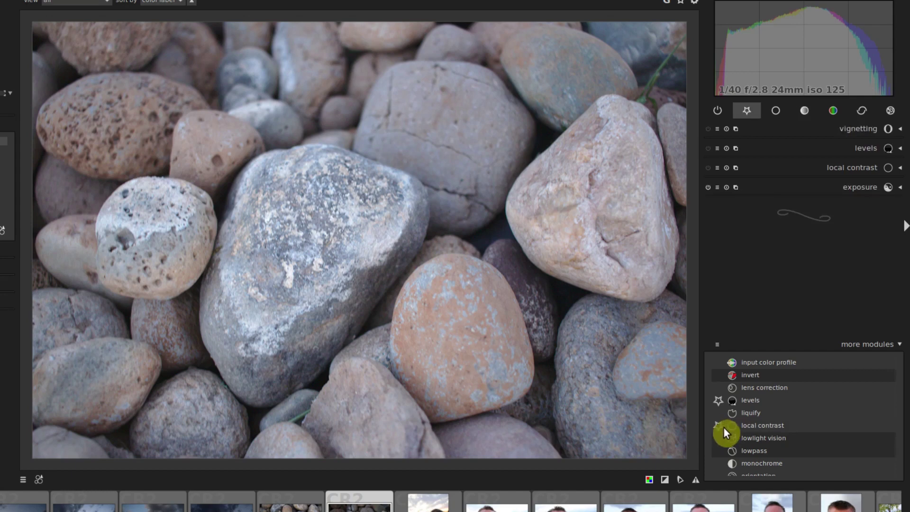
{"action": "left_click", "coordinate": [772, 110]}
{"action": "left_click", "coordinate": [746, 111]}
{"action": "scroll", "coordinate": [759, 439], "scroll_direction": "down", "scroll_amount": 6}
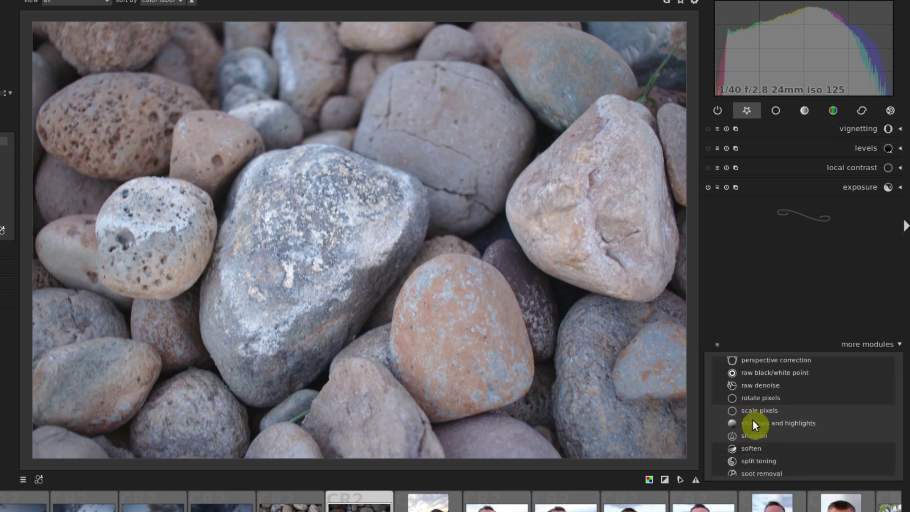
{"action": "scroll", "coordinate": [752, 420], "scroll_direction": "down", "scroll_amount": 1}
{"action": "left_click", "coordinate": [733, 430]}
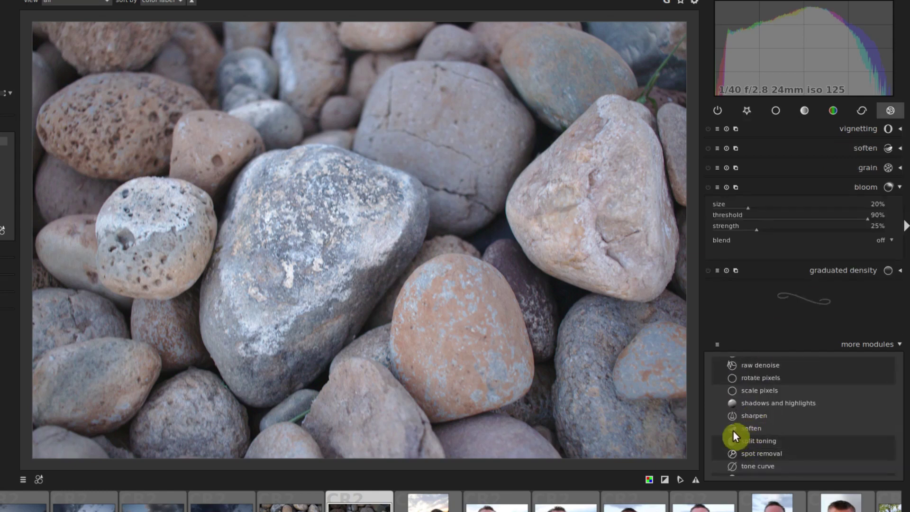
{"action": "left_click", "coordinate": [718, 428]}
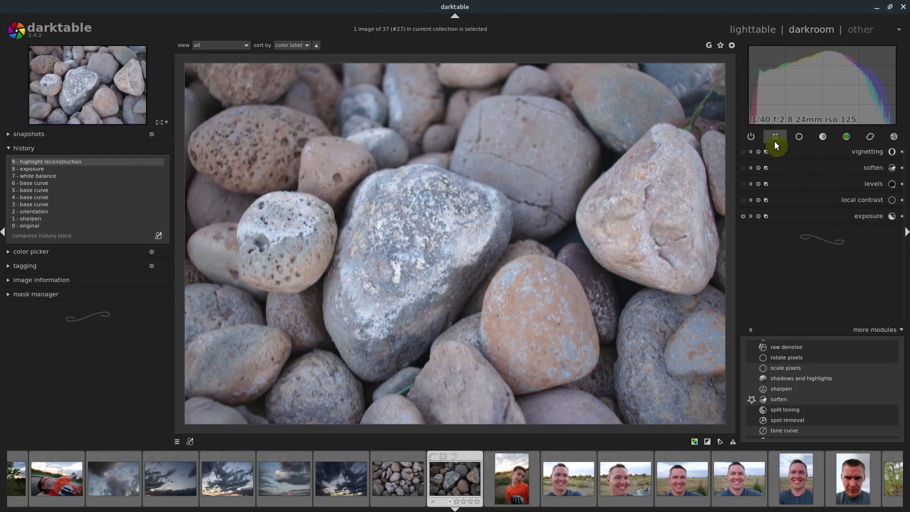
- Switch the base curve off and back on to compare, browsing the module groups
{"action": "left_click", "coordinate": [717, 109]}
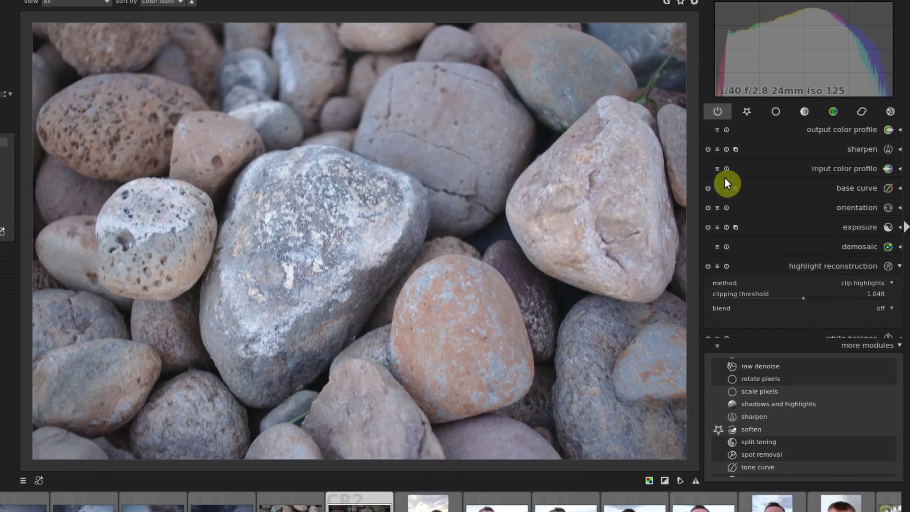
{"action": "left_click", "coordinate": [708, 188]}
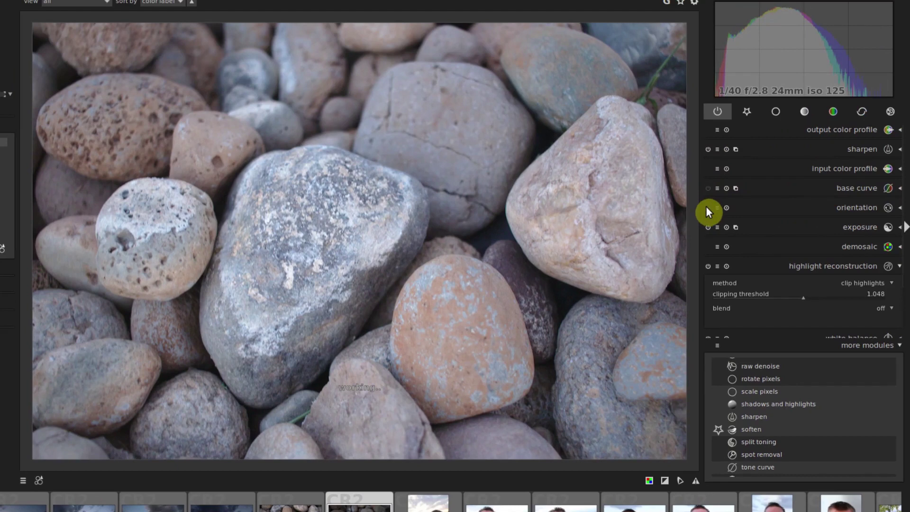
{"action": "left_click", "coordinate": [708, 188]}
{"action": "left_click", "coordinate": [746, 113]}
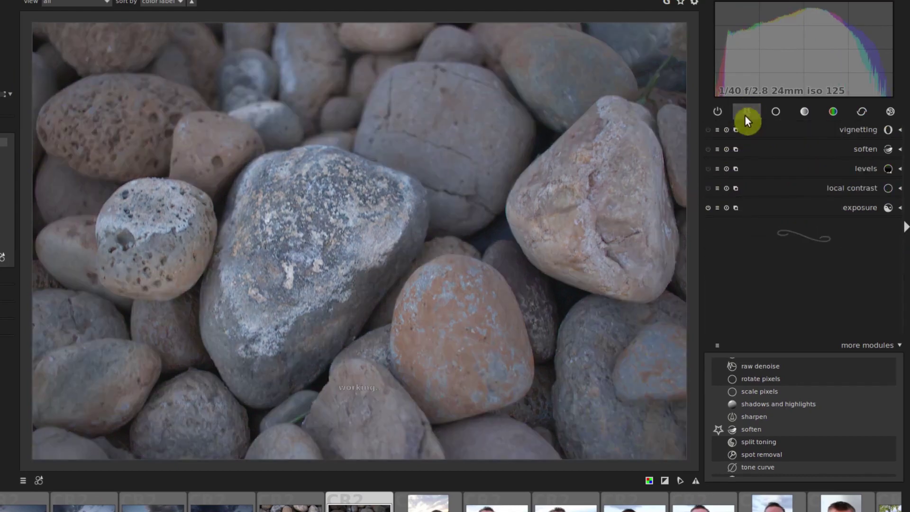
{"action": "left_click", "coordinate": [777, 111]}
{"action": "left_click", "coordinate": [831, 111]}
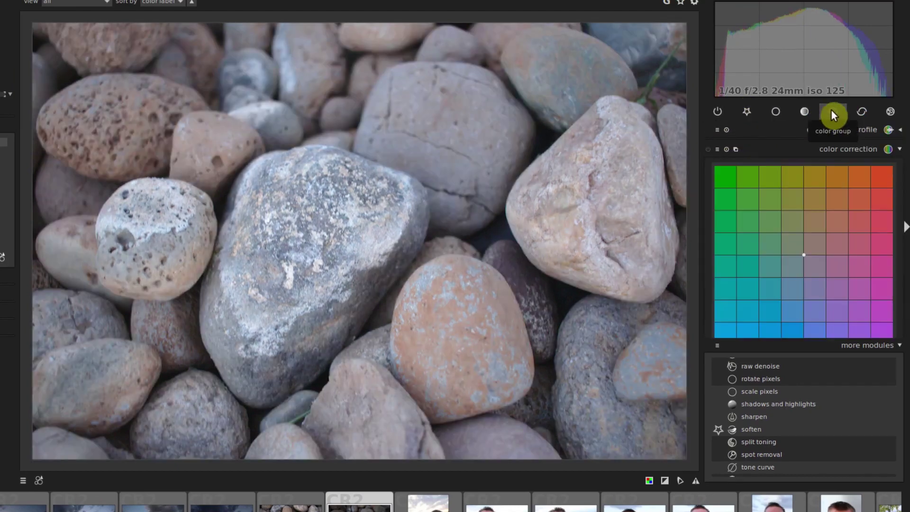
{"action": "left_click", "coordinate": [800, 111]}
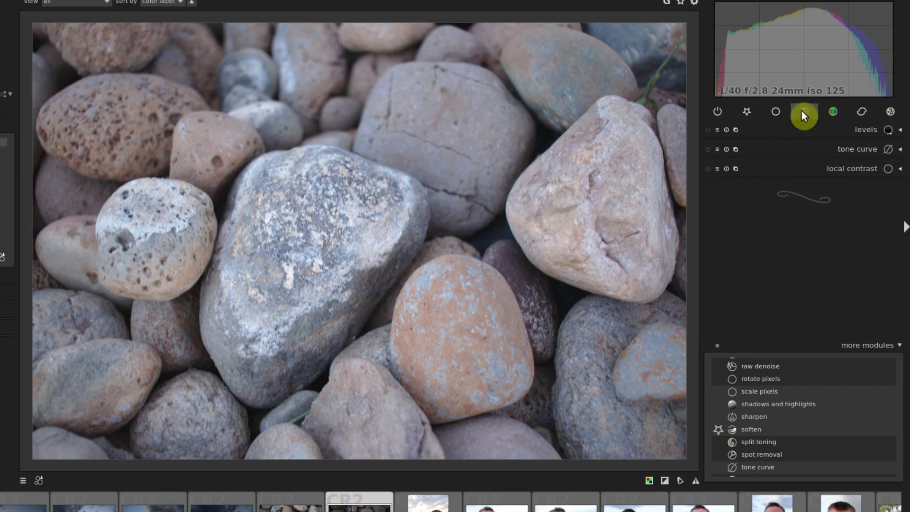
{"action": "left_click", "coordinate": [773, 112]}
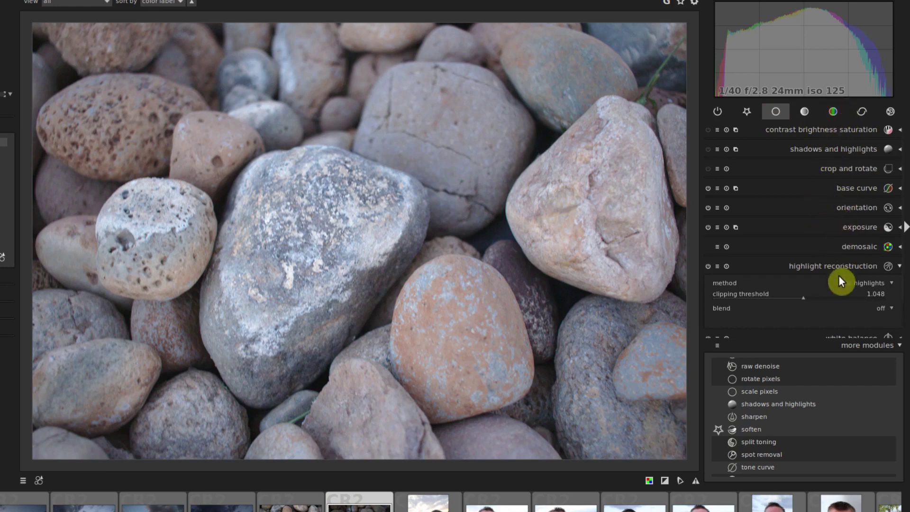
- Apply sharpening and local contrast with detail 103%, highlights 118% and shadows 77%
{"action": "left_click", "coordinate": [832, 189]}
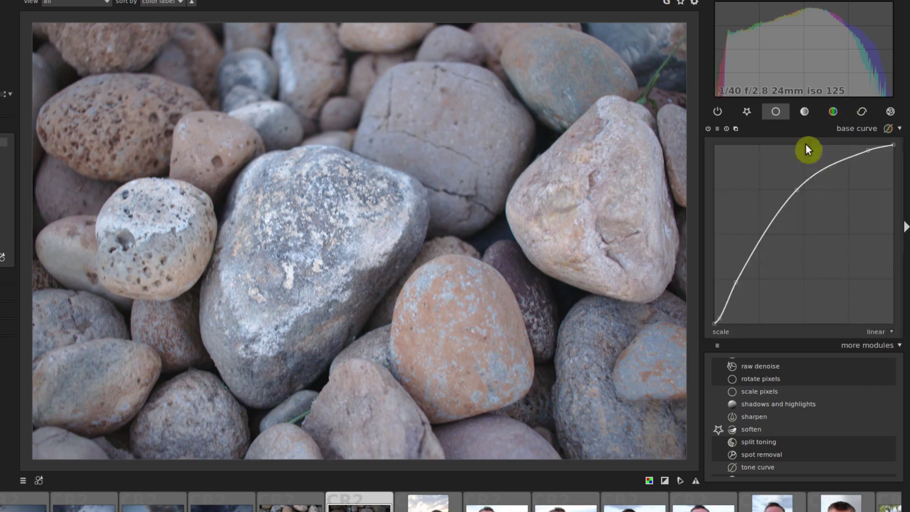
{"action": "left_click", "coordinate": [782, 113]}
{"action": "left_click", "coordinate": [821, 145]}
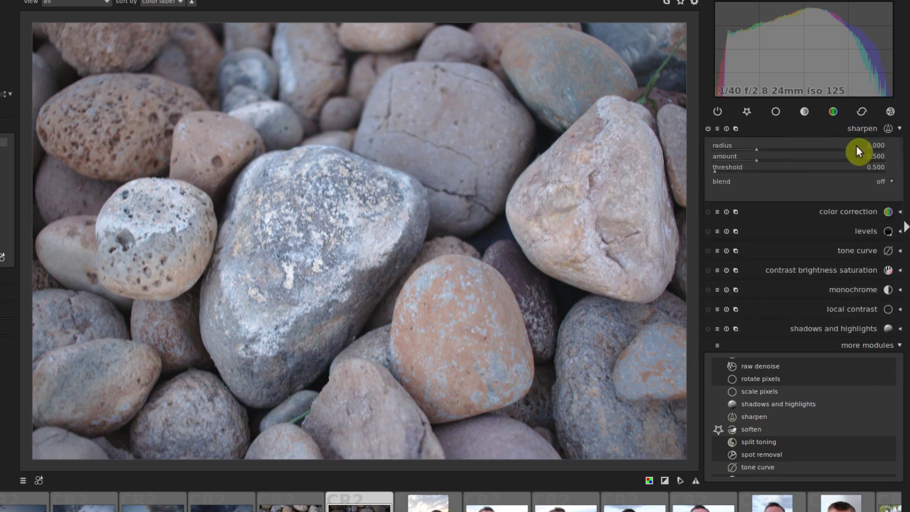
{"action": "left_click", "coordinate": [797, 113]}
{"action": "left_click", "coordinate": [845, 170]}
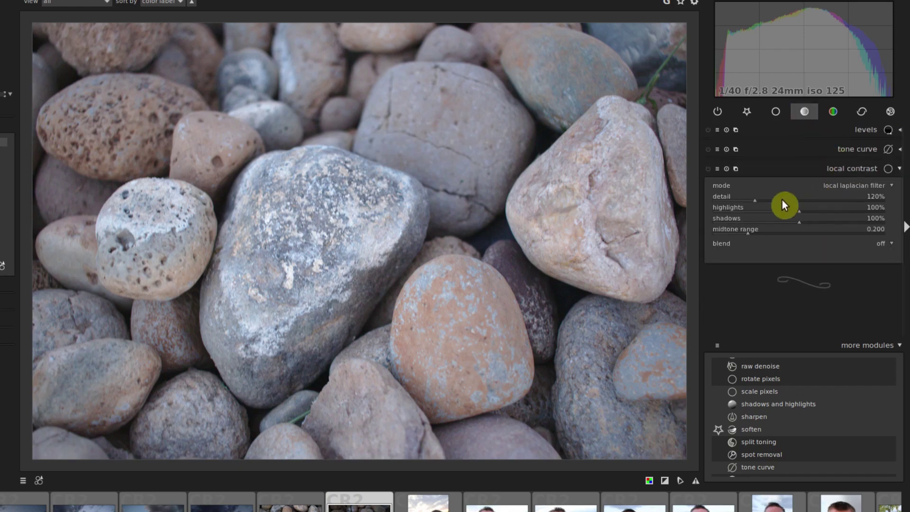
{"action": "left_click", "coordinate": [782, 199]}
{"action": "left_click", "coordinate": [814, 209]}
{"action": "left_click", "coordinate": [780, 220]}
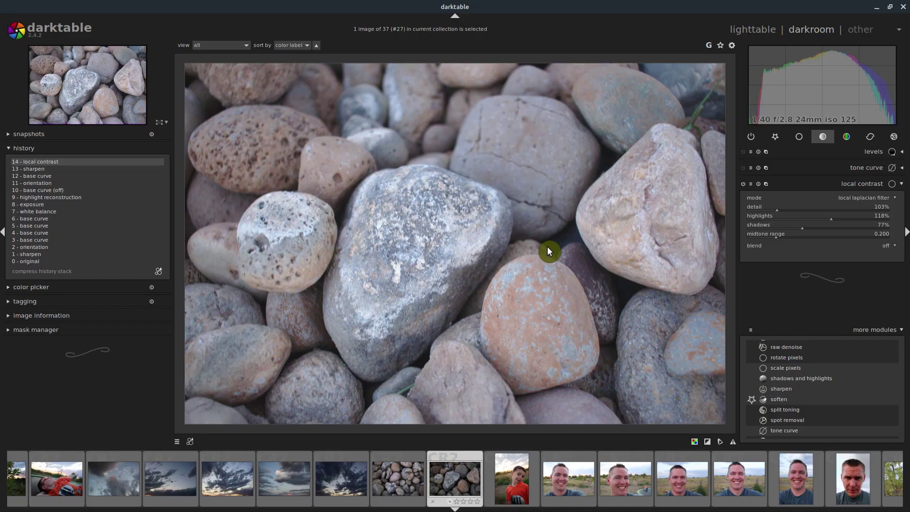